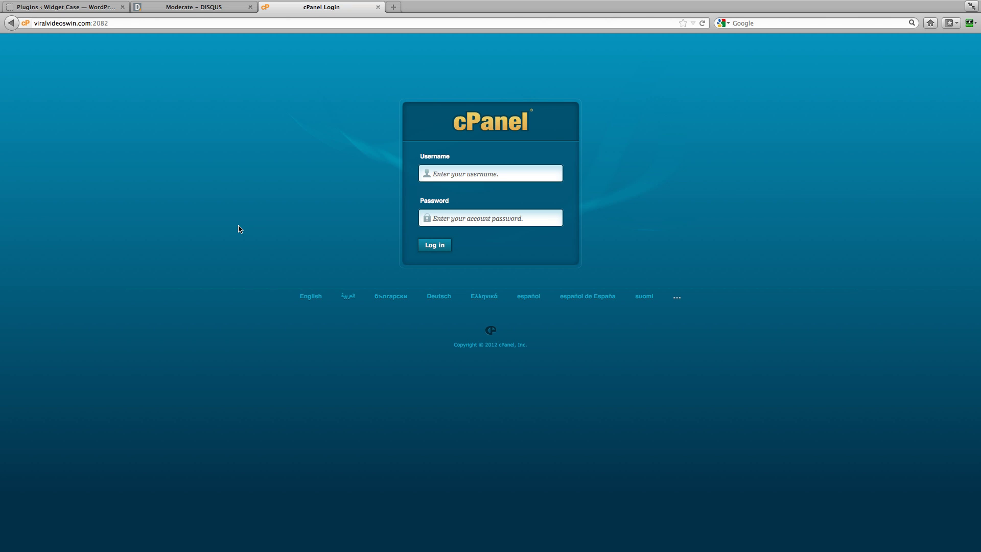
Step: Put the browser in full screen and focus the cPanel Username field
key("super+shift+f")
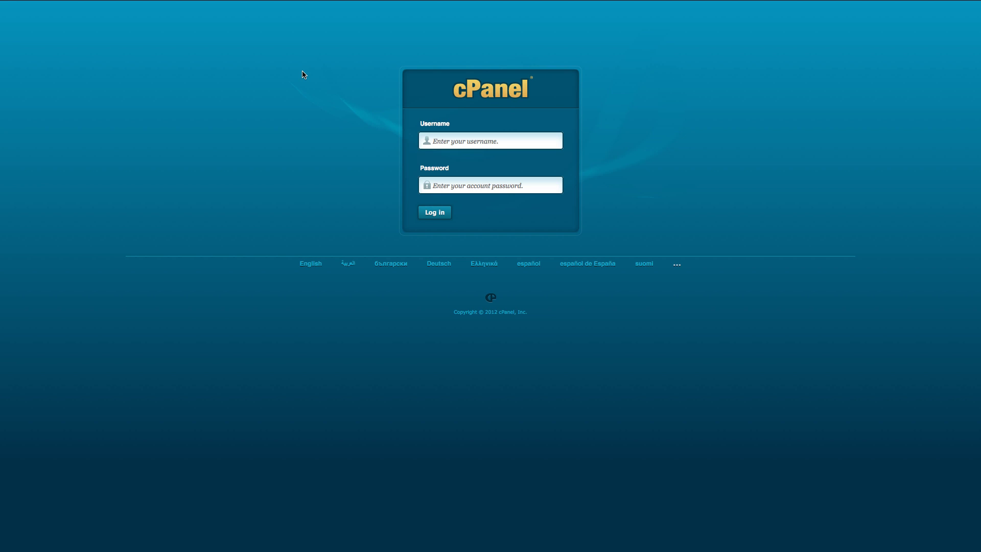
left_click(494, 141)
Step: Sign in to cPanel using RoboForm's saved cPanel login
mouse_move(557, 3)
left_click(969, 23)
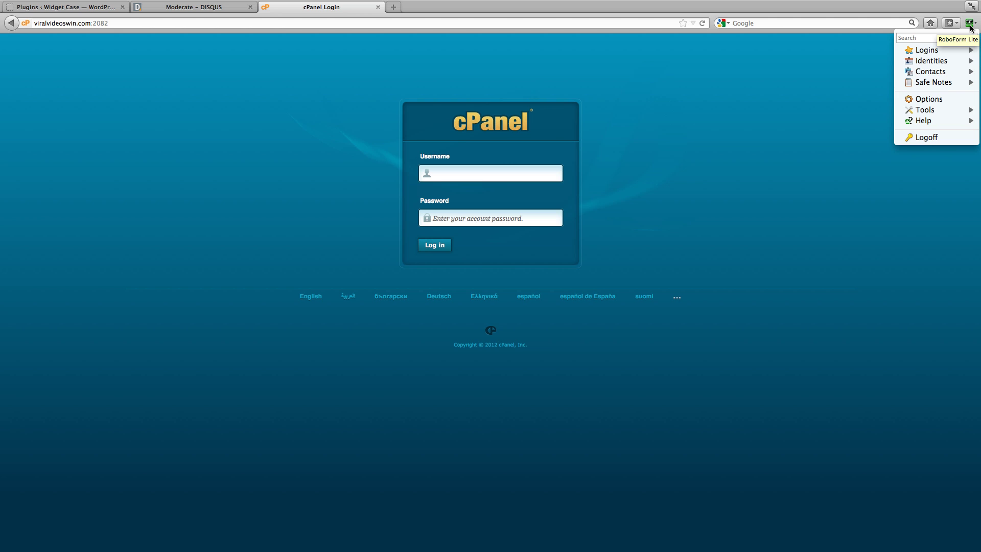
mouse_move(927, 50)
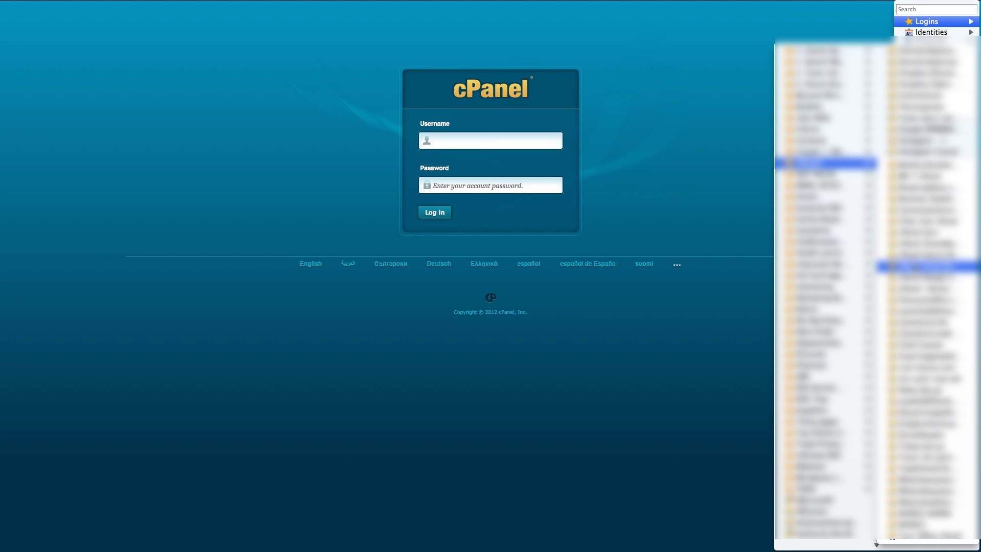
left_click(914, 267)
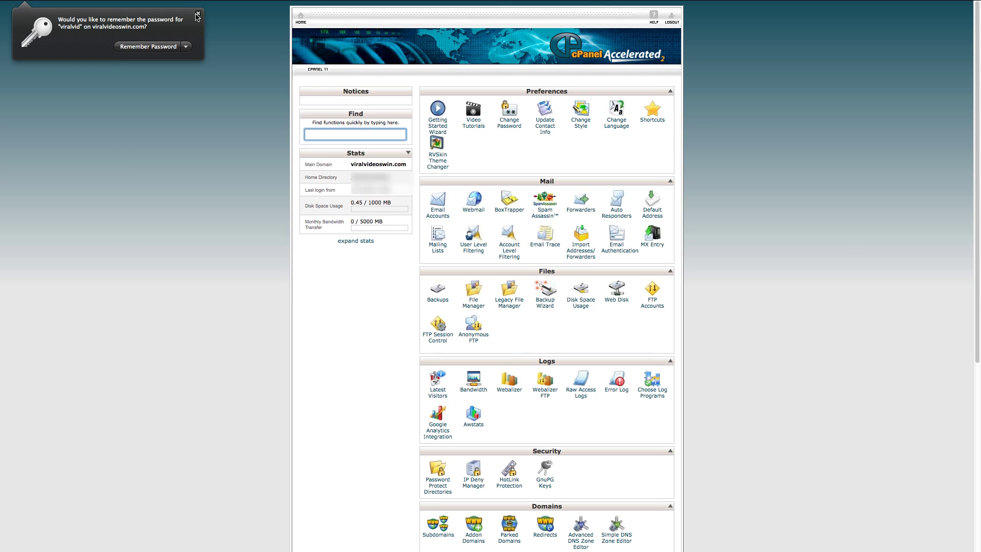
Step: Dismiss the remember-password prompt and open Fantastico De Luxe under Software/Services
left_click(198, 15)
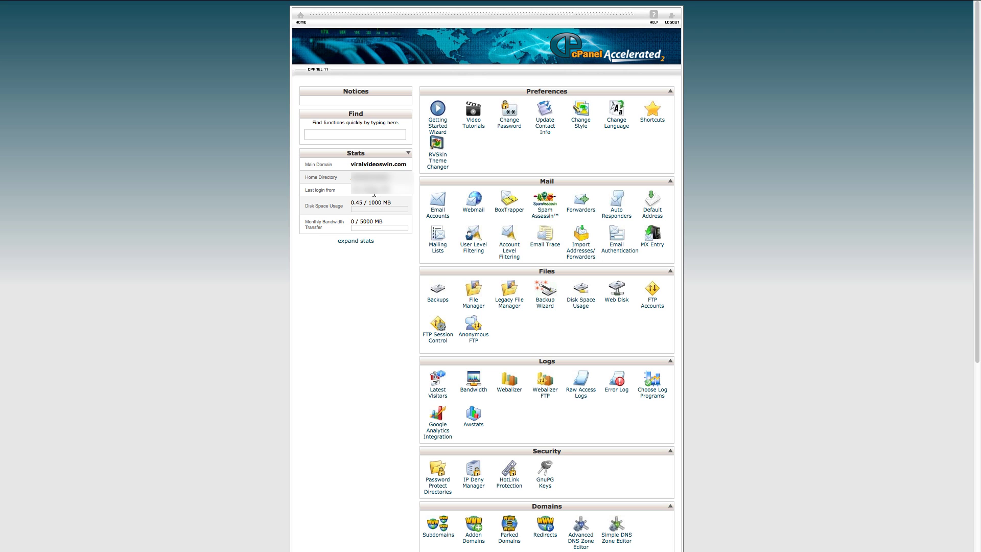
scroll(374, 194, "down", 5)
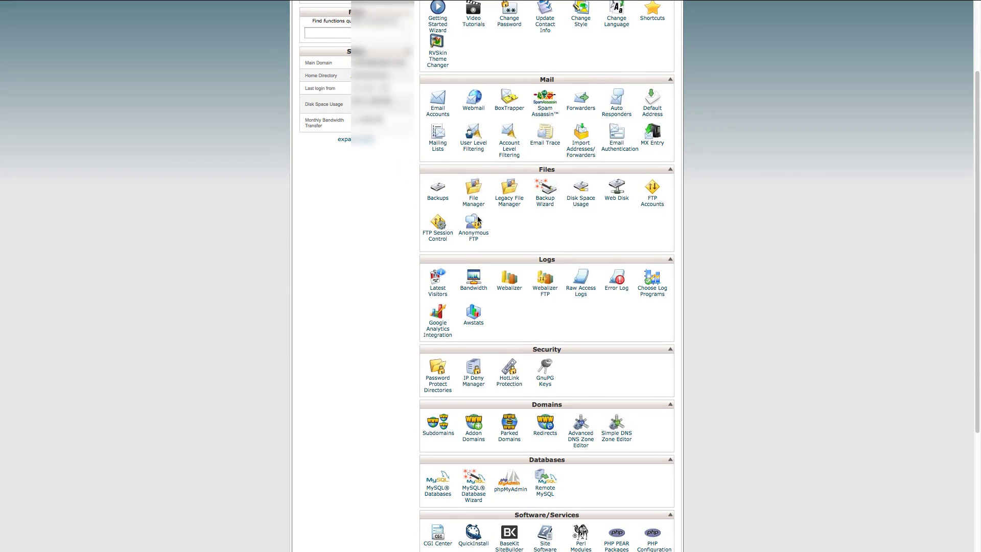
scroll(691, 208, "down", 5)
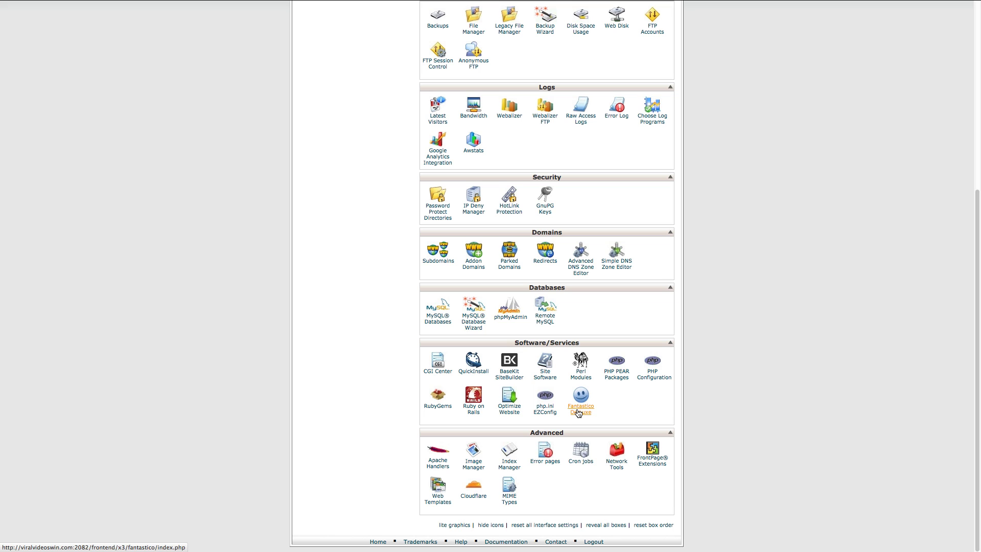
left_click(579, 410)
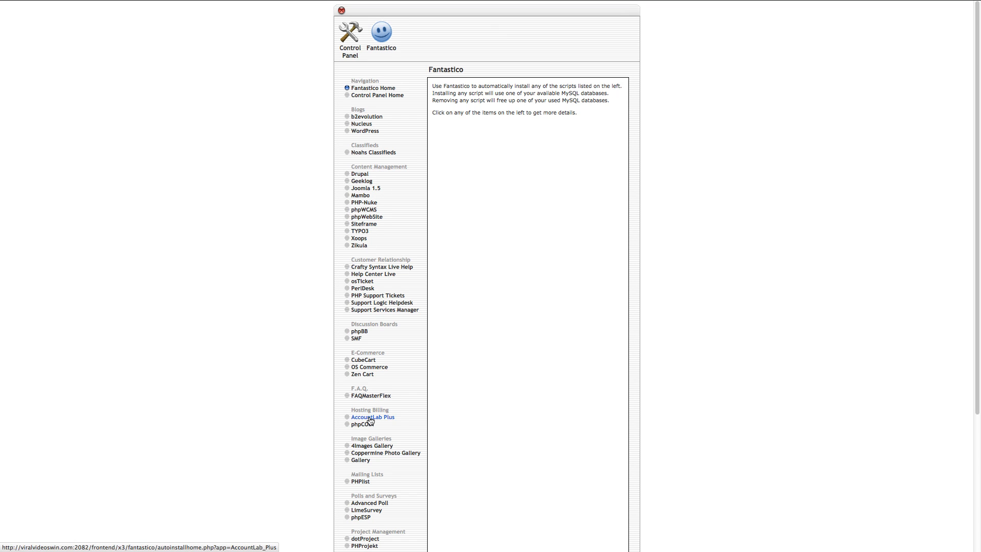
Step: Scroll through Fantastico's categorized script list and back to the top
scroll(369, 418, "down", 3)
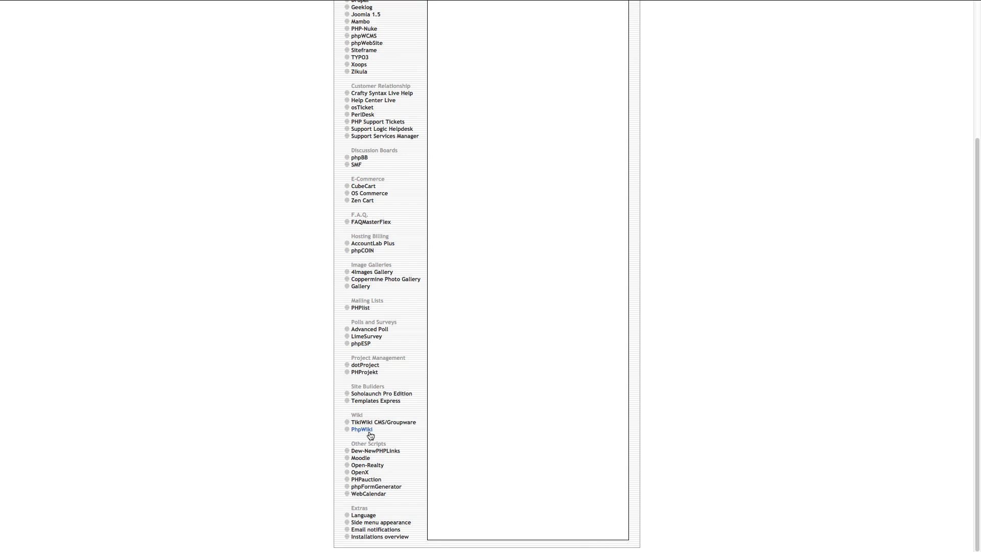
scroll(369, 432, "up", 3)
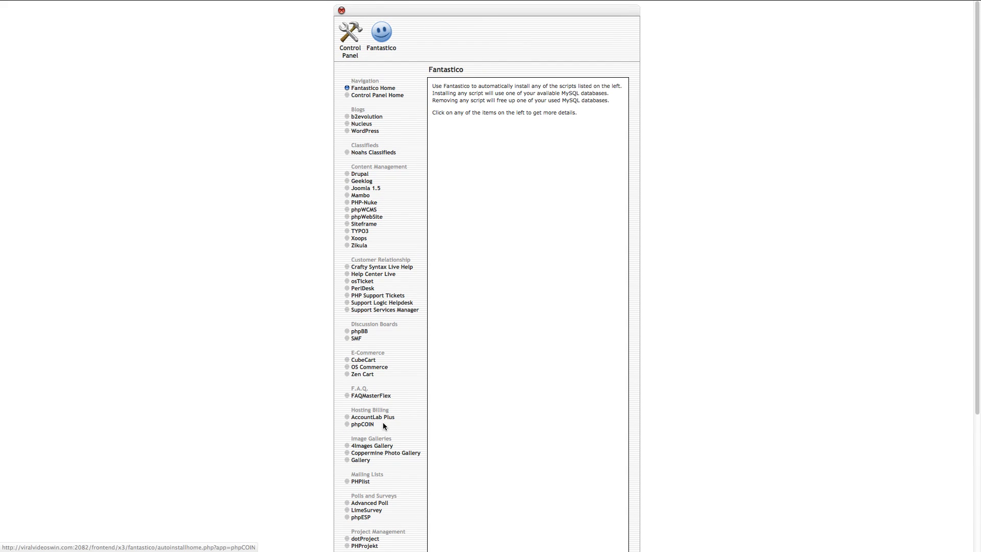
scroll(361, 352, "down", 1)
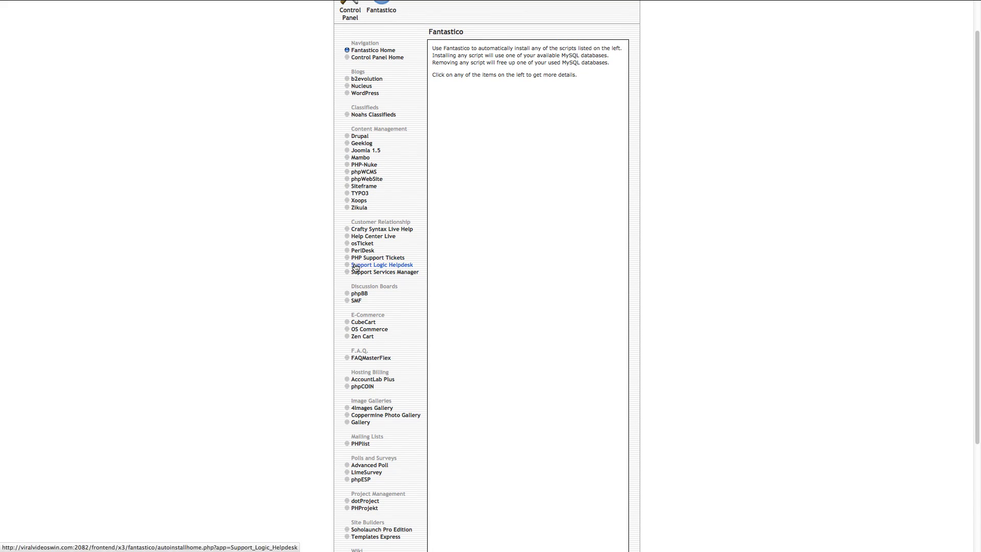
scroll(390, 261, "up", 1)
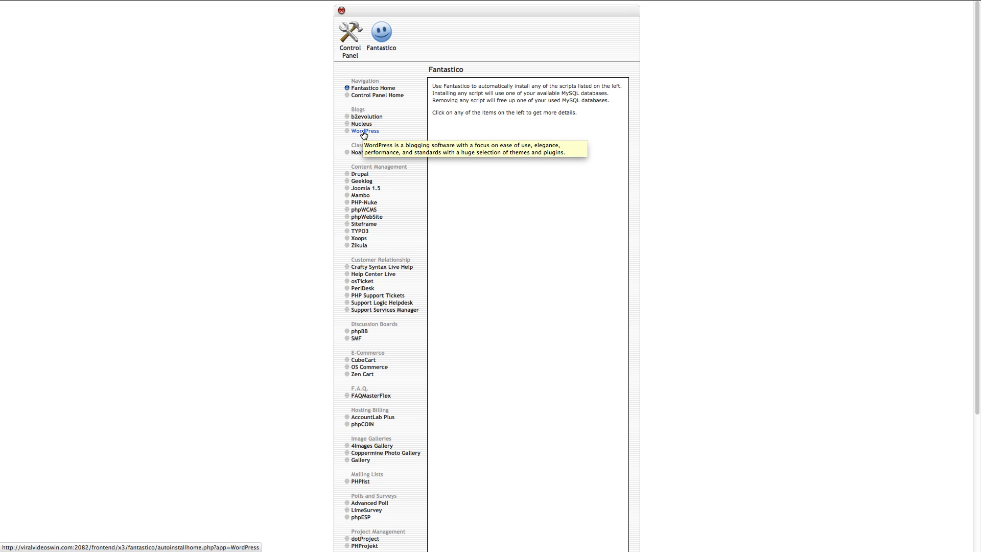
Step: Start a new WordPress installation in Fantastico with administrator username 'admin'
left_click(364, 132)
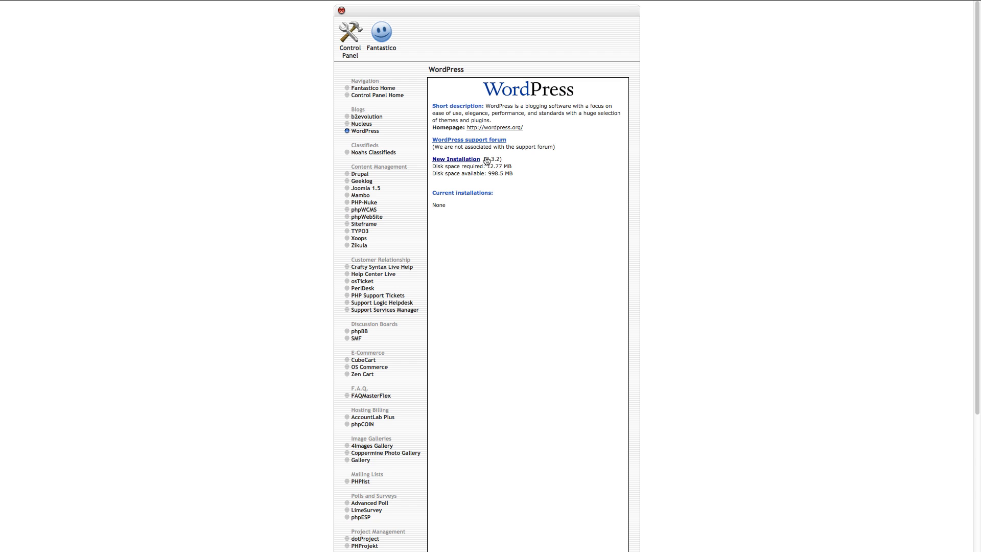
left_click(459, 161)
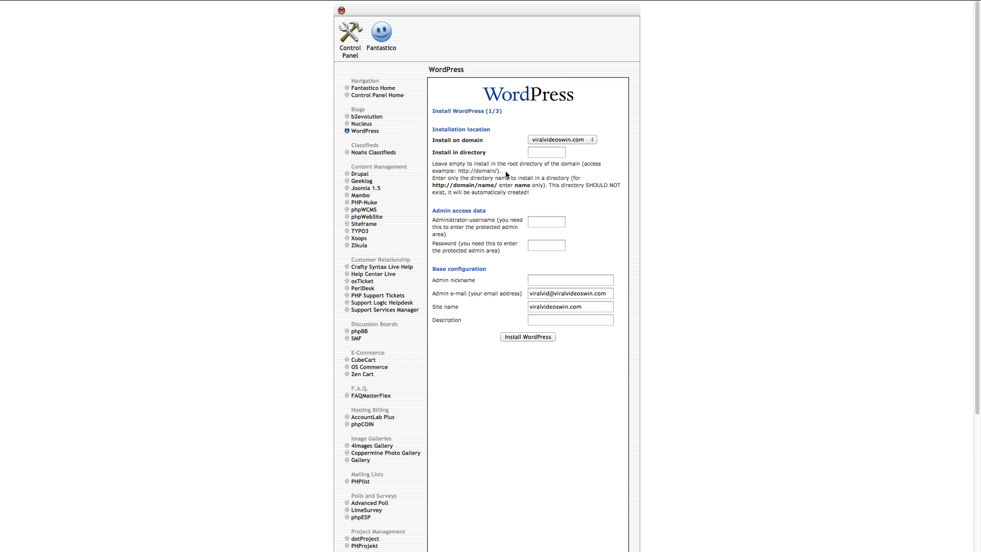
left_click(546, 153)
key("Tab")
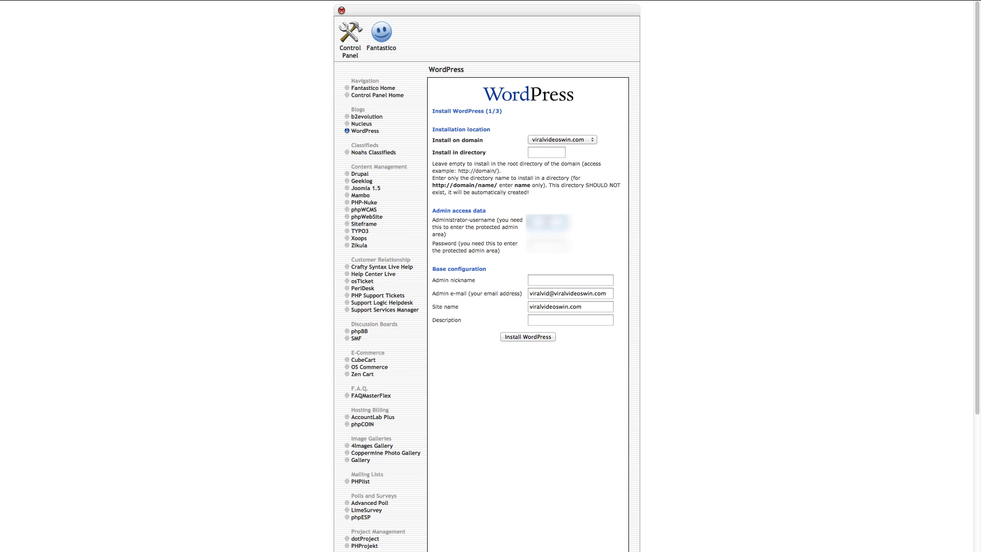
type("admin")
left_click(546, 249)
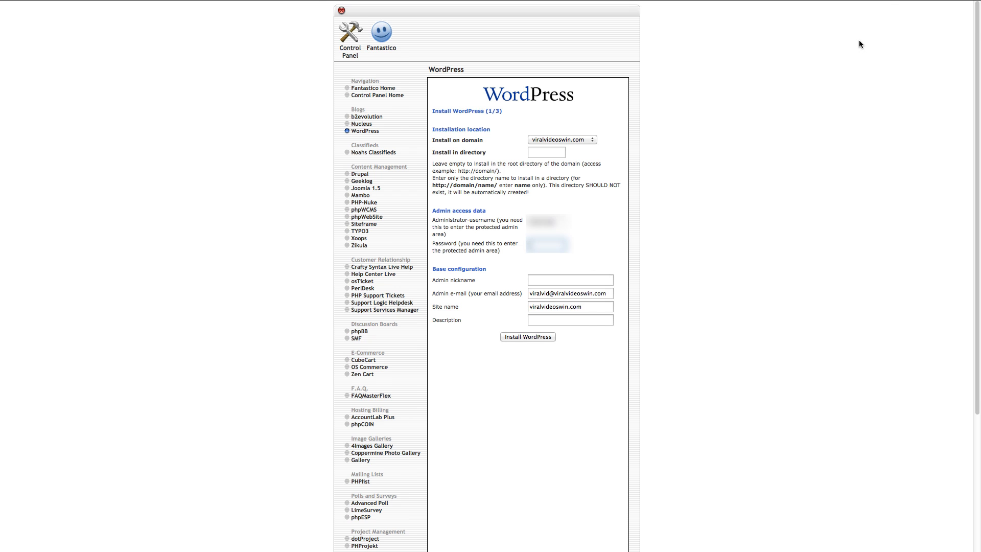
Step: Generate a 12-character, 4-digit password in RoboForm and fill it in as the admin password
left_click(969, 23)
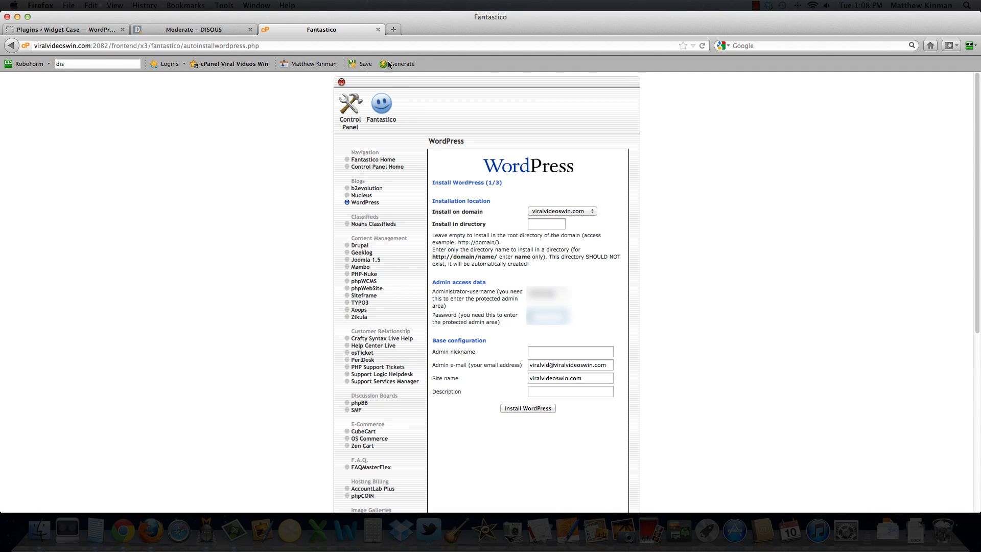
left_click(402, 64)
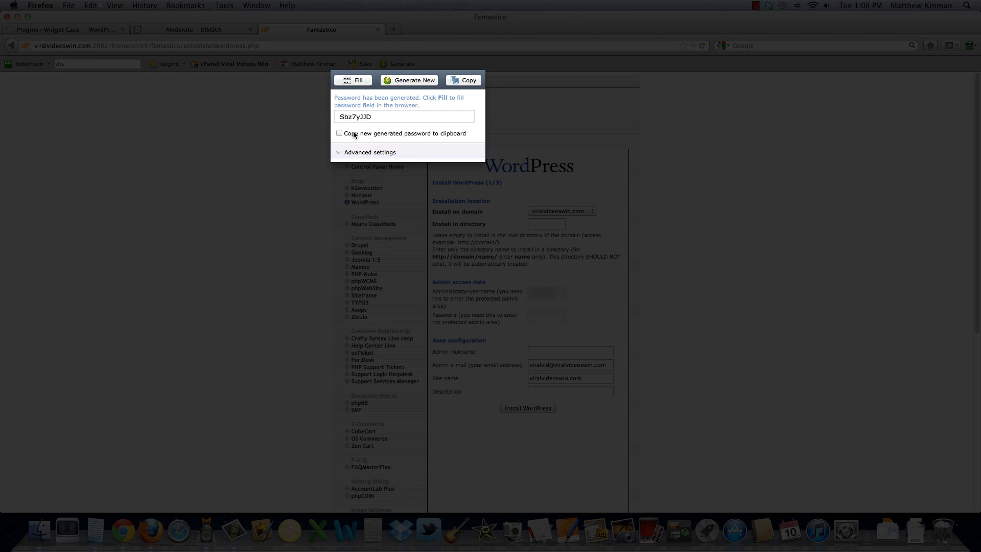
left_click(340, 152)
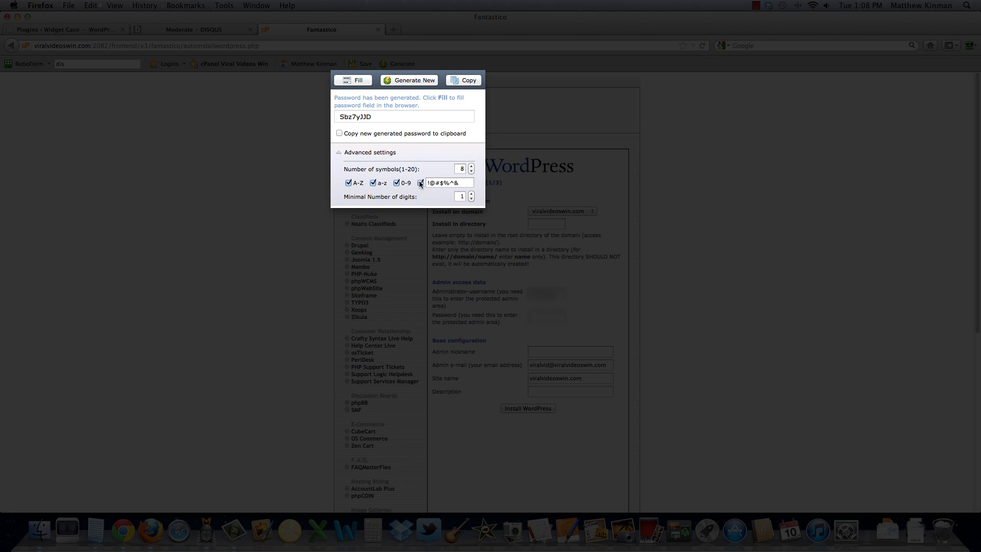
left_click(471, 166)
left_click(471, 167)
left_click(471, 167)
left_click(471, 167)
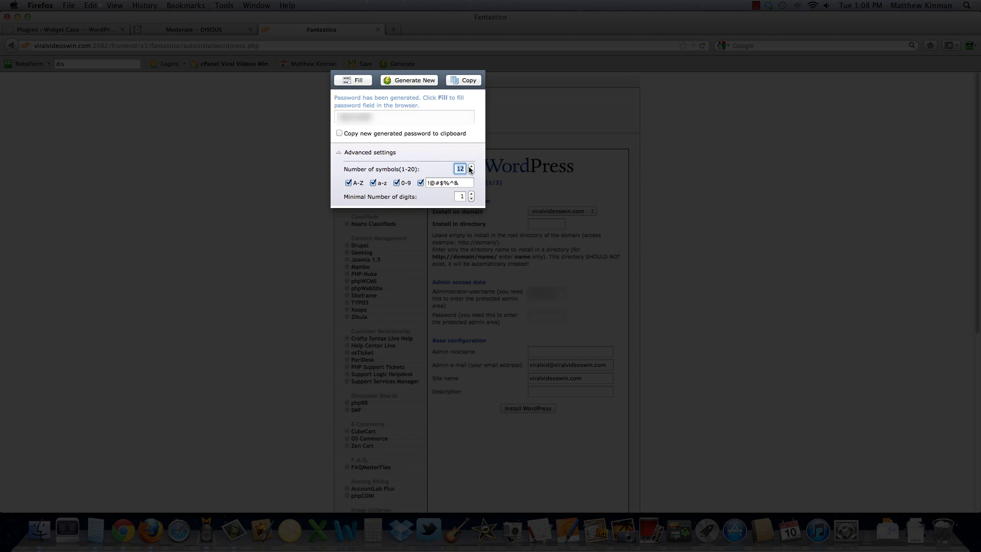
left_click(471, 194)
left_click(353, 81)
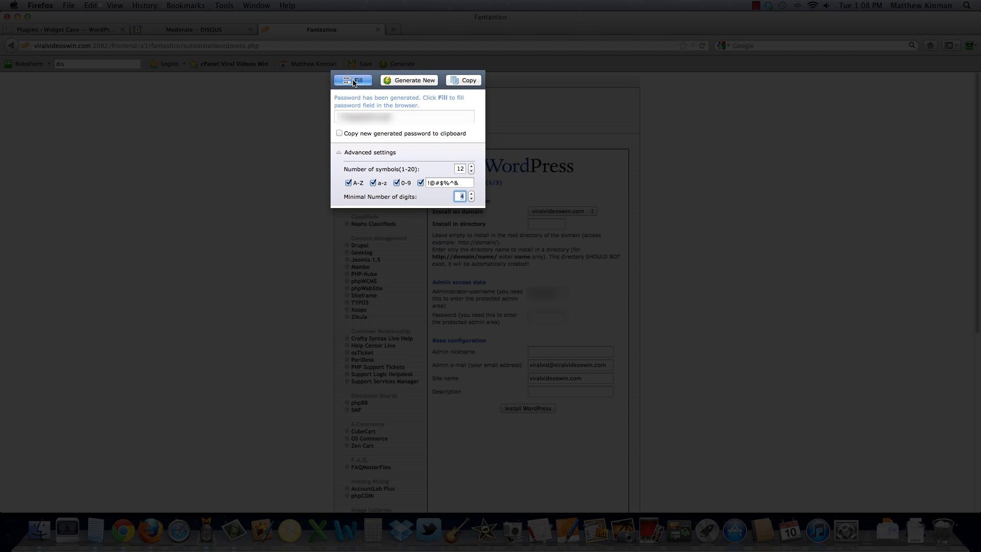
left_click(468, 82)
left_click(536, 279)
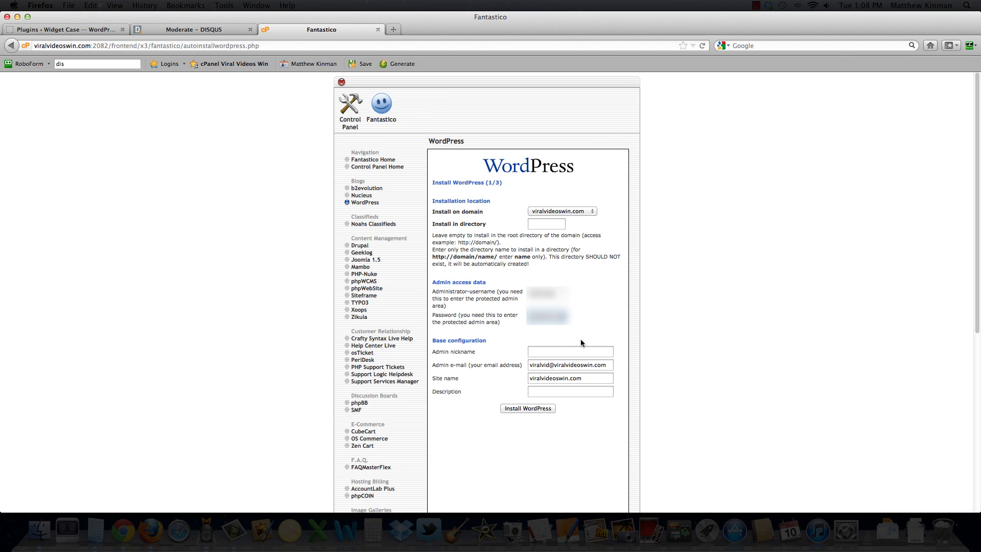
left_click(538, 350)
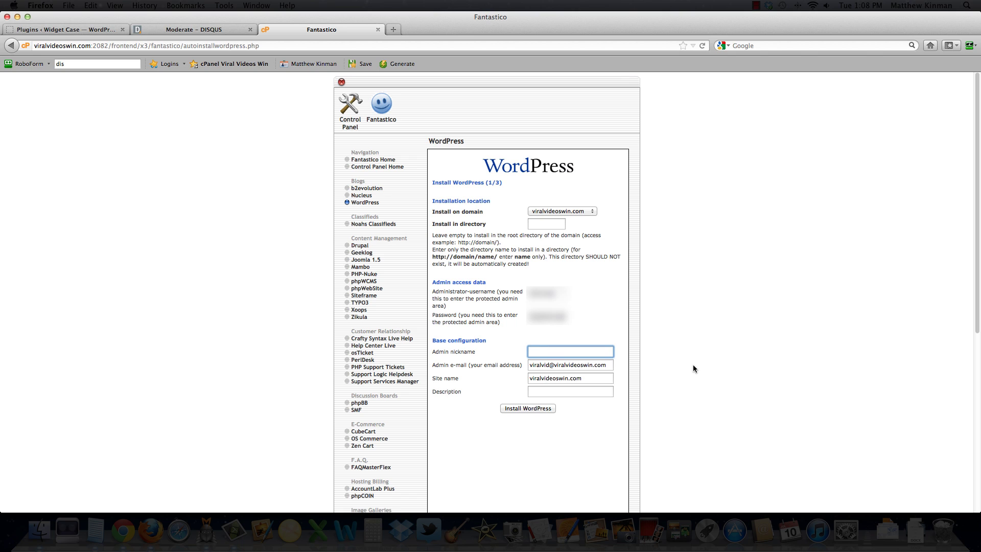
Step: Set the admin nickname to 'Admin' and replace the admin e-mail address
type("Admin")
key("Tab")
left_click_drag(608, 364, 519, 366)
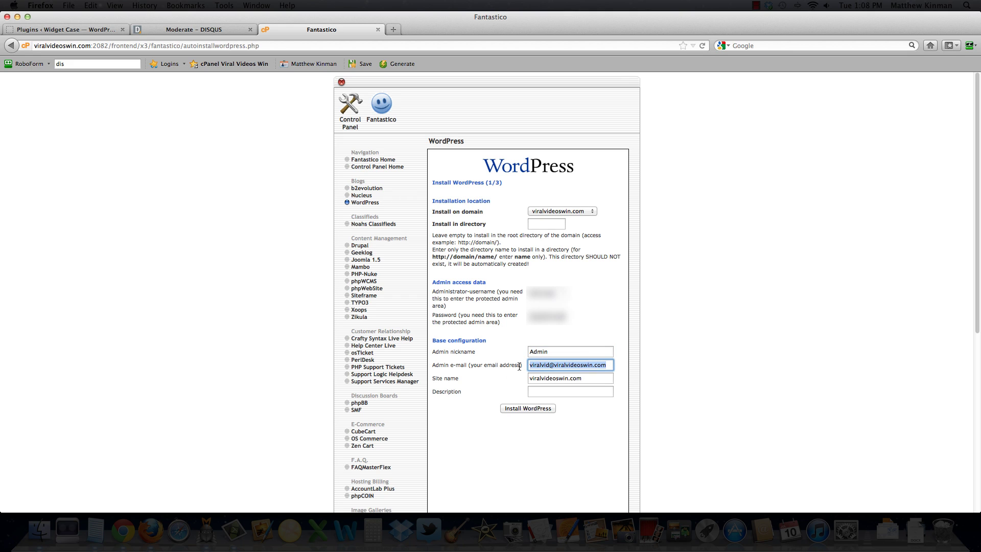
type("••••••")
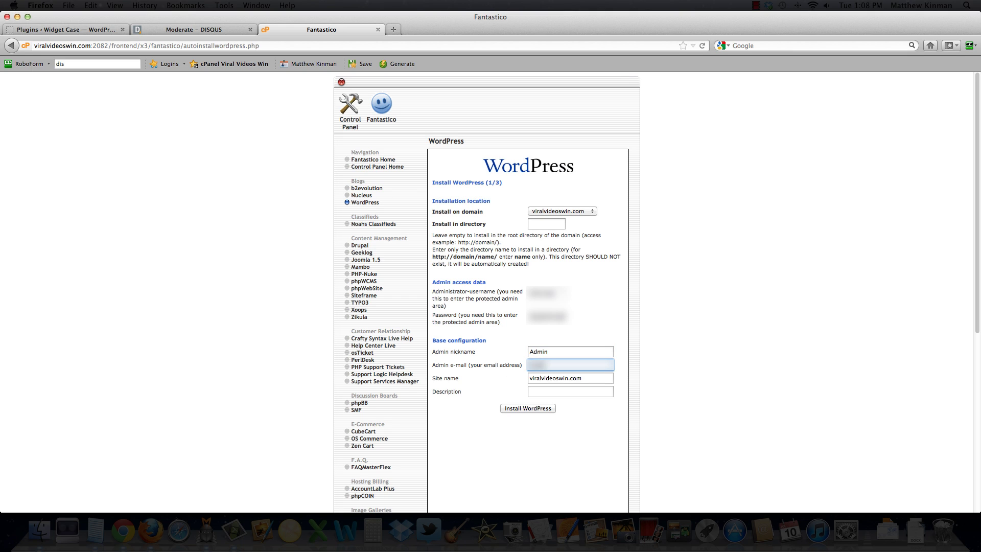
type("••••••••••••••••••••••")
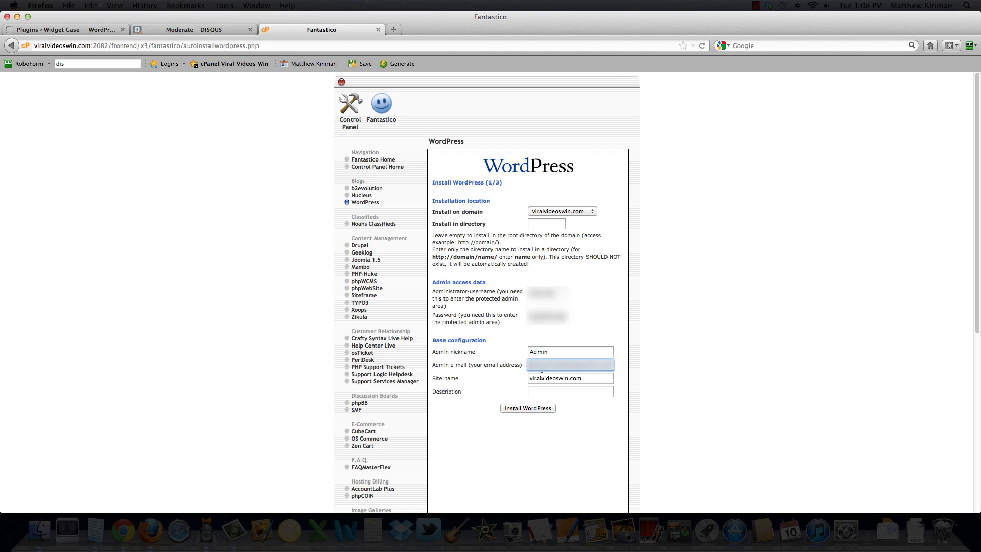
Step: Change the site name to 'Viral Videos Win'
left_click(574, 378)
left_click_drag(593, 378, 457, 382)
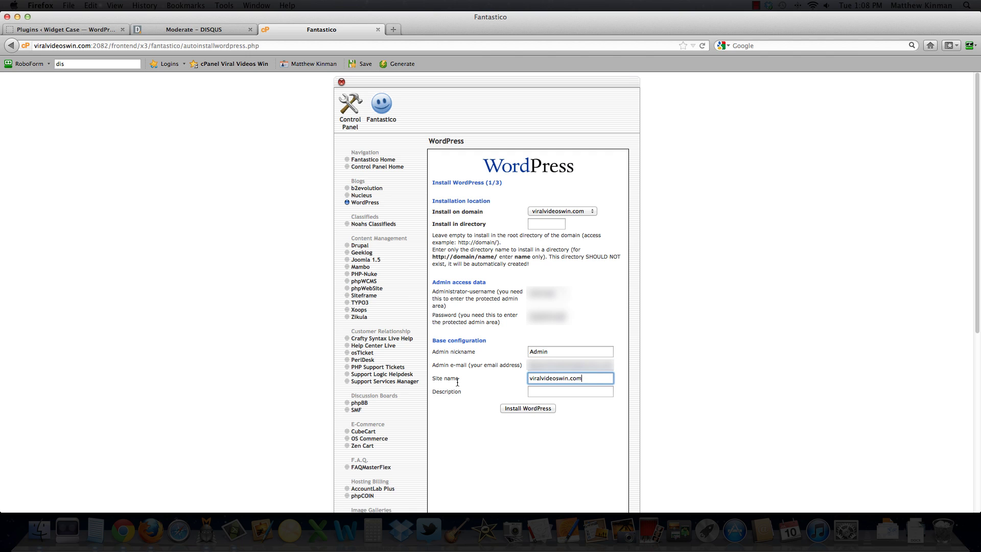
left_click(533, 378)
key("BackSpace")
type("V")
left_click(545, 378)
key("BackSpace")
type("V")
key("BackSpace")
key("BackSpace")
type("V")
type(" W")
key("BackSpace")
left_click_drag(573, 378, 608, 379)
key("BackSpace")
Step: Enter the description 'How to optimise your videos to their viral potential' and submit
left_click(574, 393)
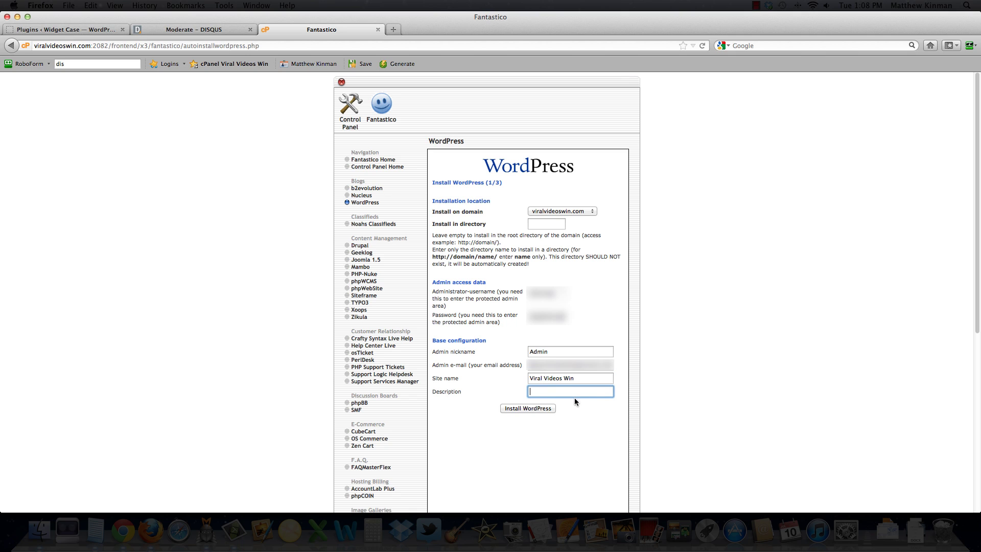
type("How to")
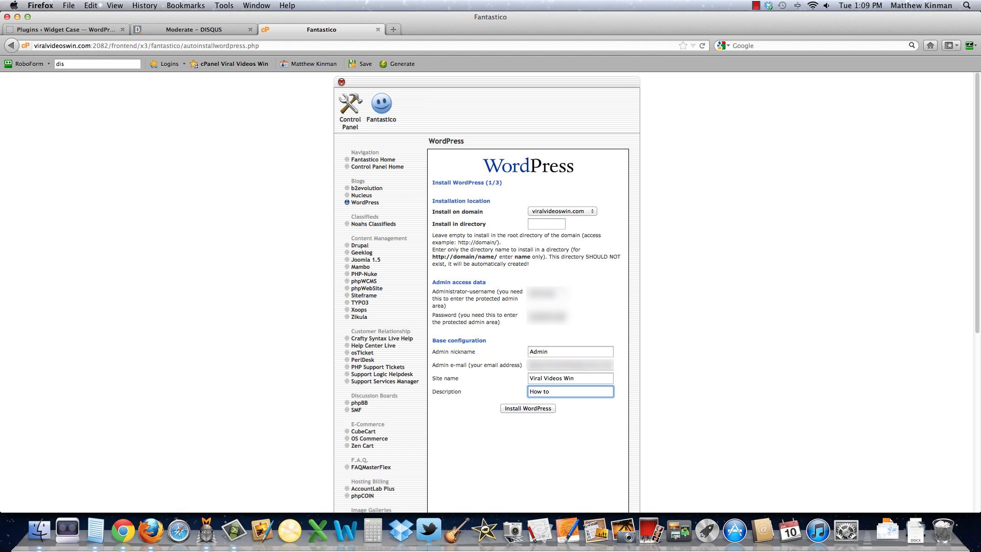
type(" optim")
type("ise your")
type(" videos to")
type("the")
type("ir")
type(" viral")
type(" potenti")
type("al")
left_click(535, 409)
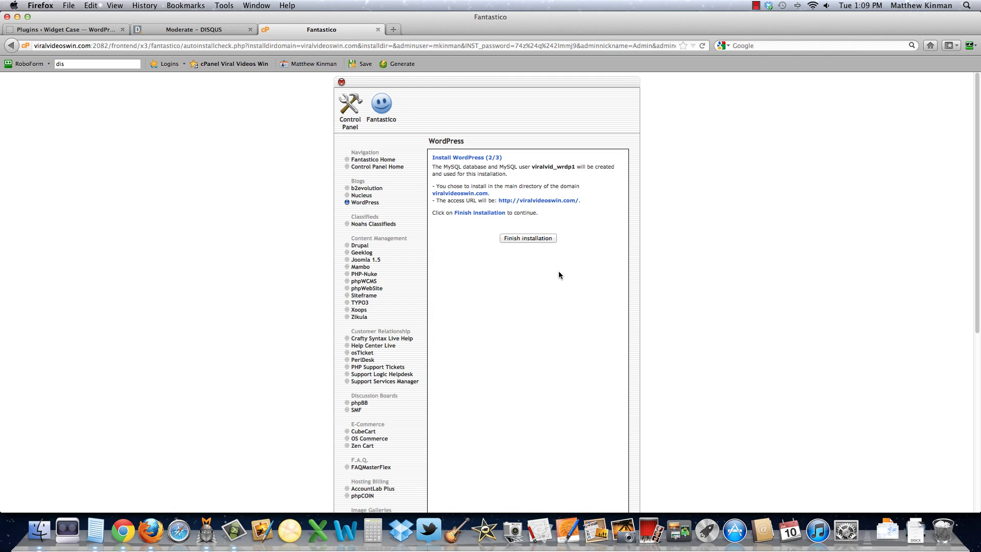
Step: Finish the WordPress installation and open the new site's wp-admin link
left_click(510, 239)
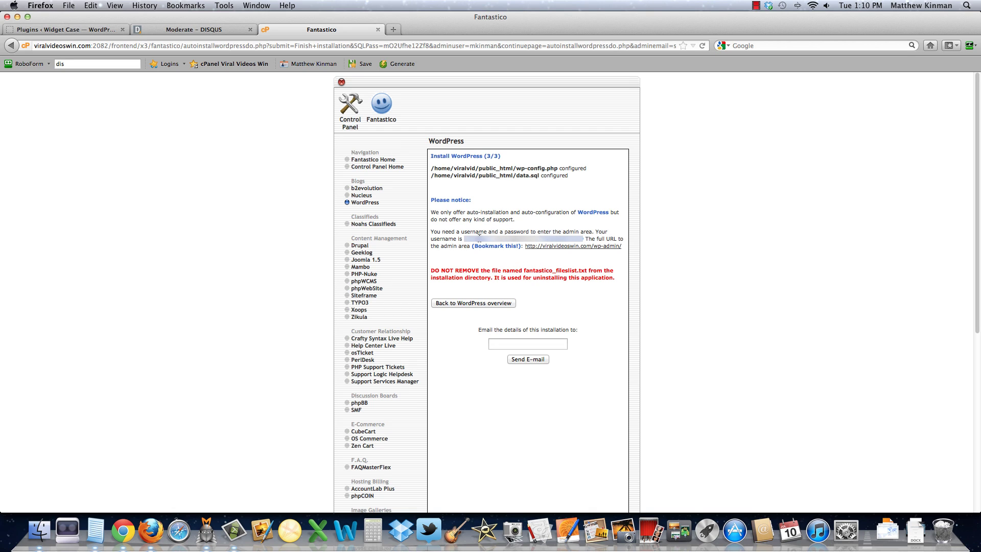
left_click(562, 248, "super")
Step: Log in to the new WordPress admin with the admin username and the pasted password
left_click(431, 29)
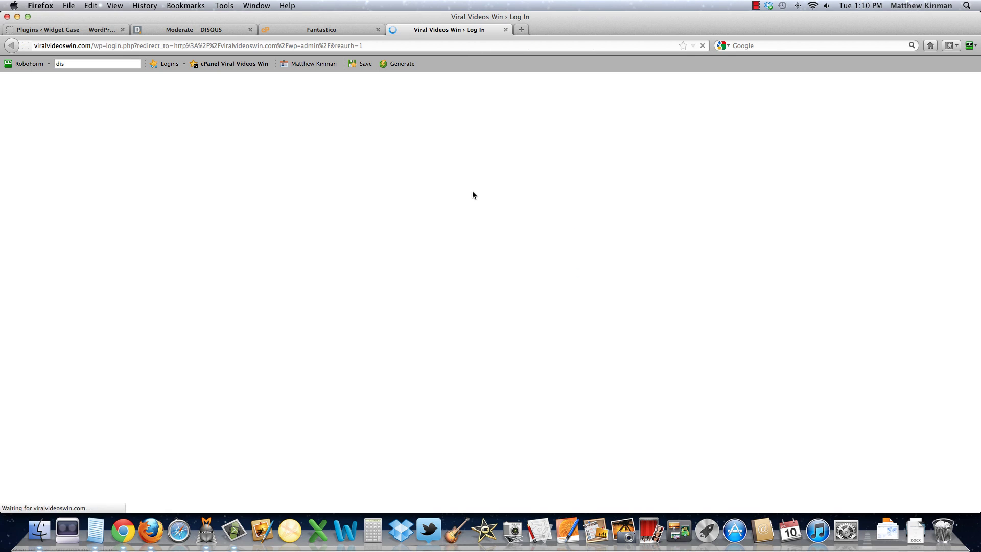
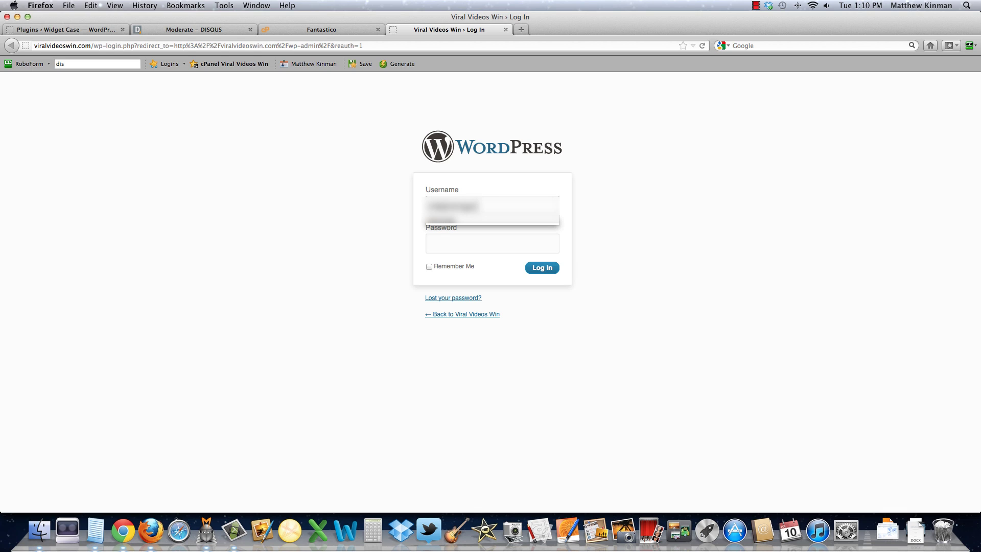
left_click(462, 242)
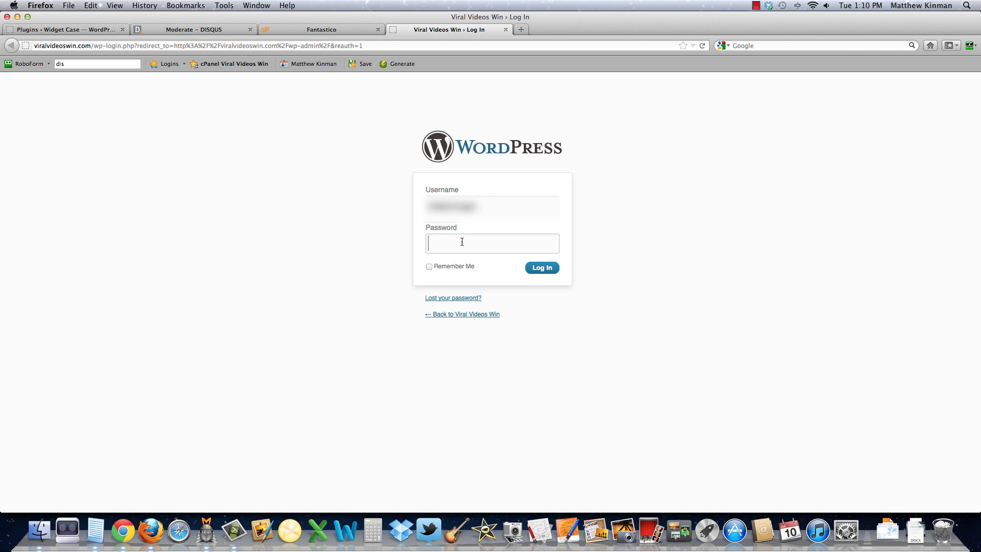
key("super+v")
key("Return")
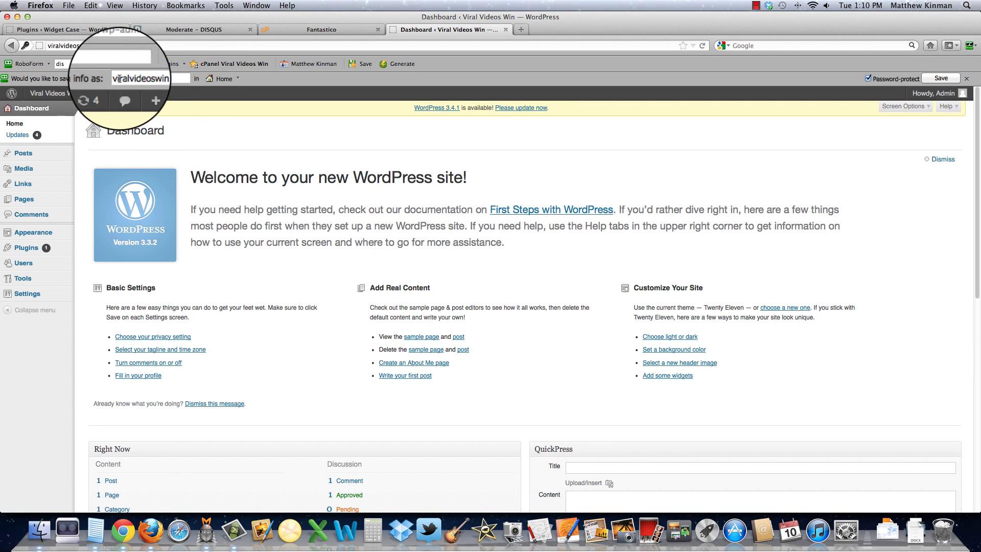
Step: Save the WordPress login in RoboForm as passcard 'WP Viral Videos Win' in a chosen folder
left_click_drag(118, 79, 116, 79)
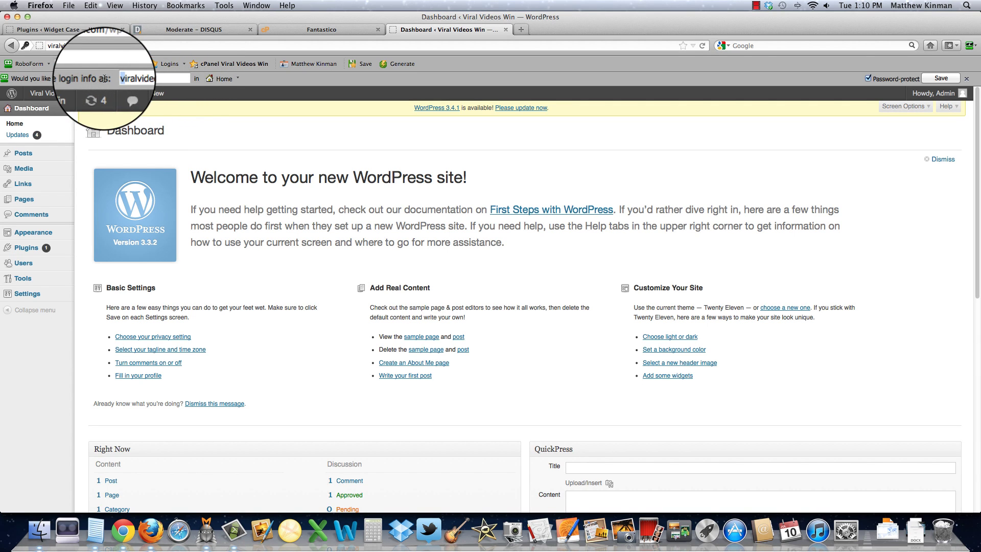
type("Viral")
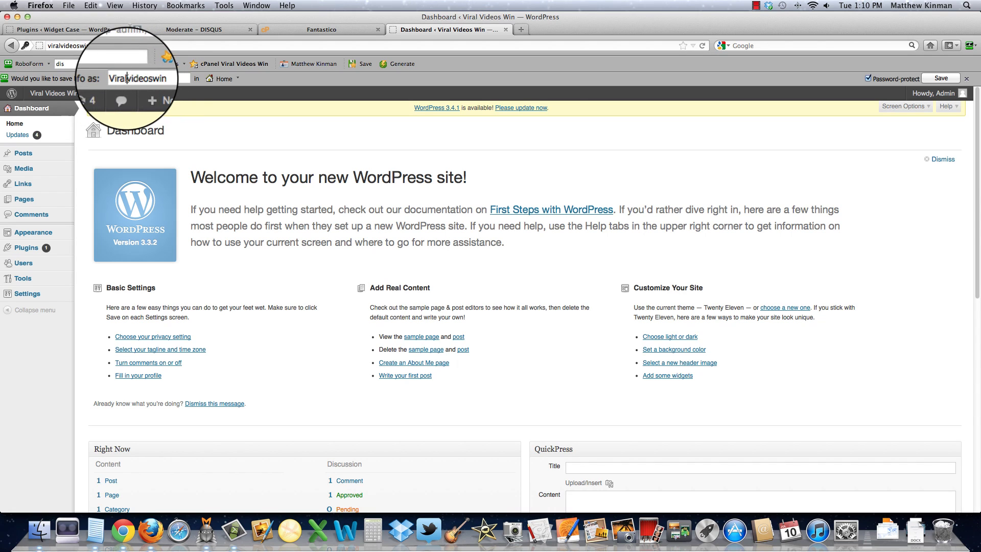
type(" V")
mouse_move(145, 88)
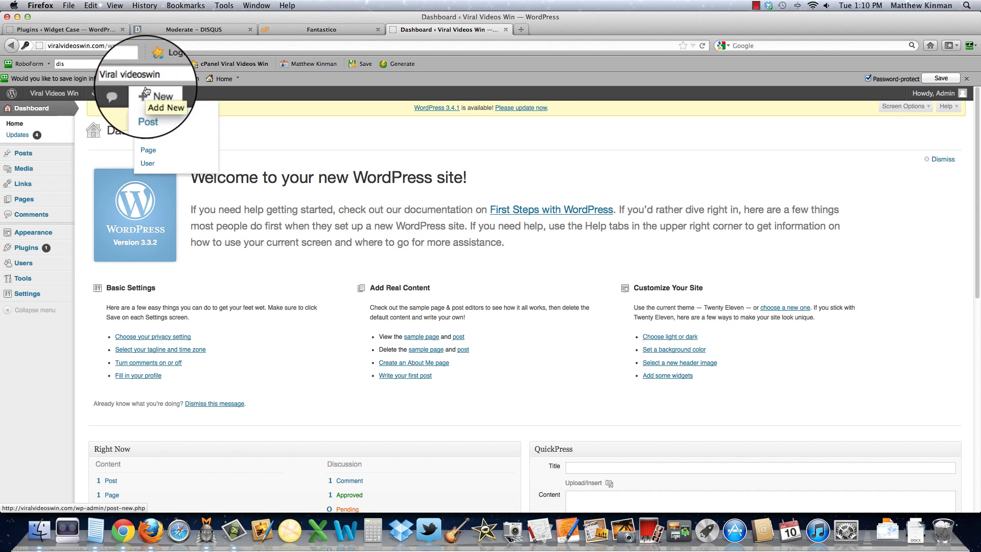
key("Delete")
key("Right")
key("Right")
key("Right")
key("Right")
key("Right")
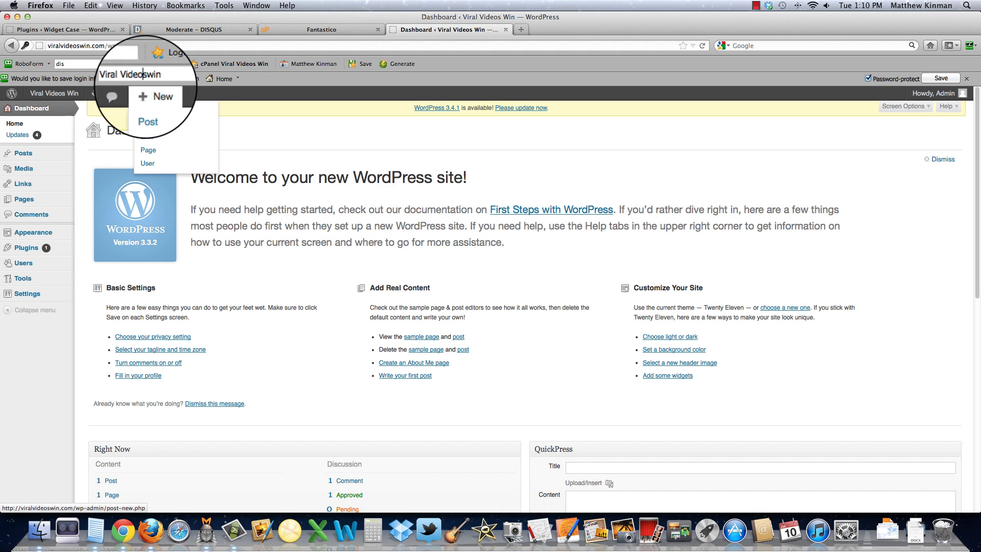
key("Delete")
type("W")
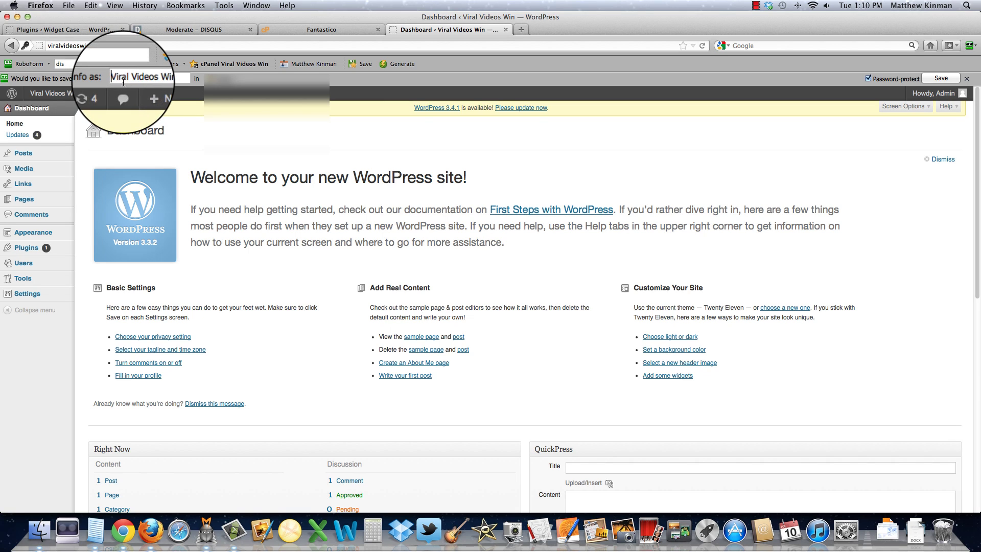
type("WP")
left_click(223, 81)
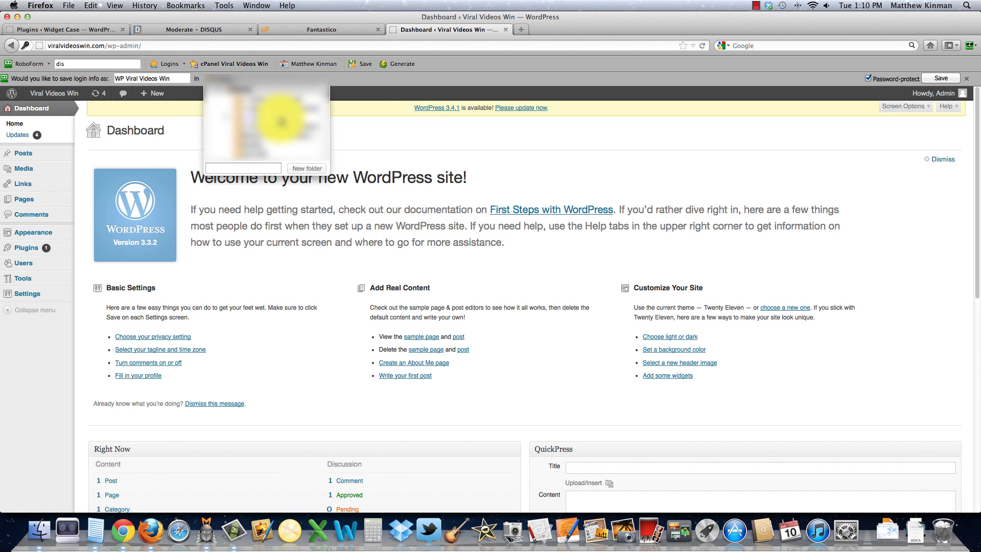
left_click(260, 143)
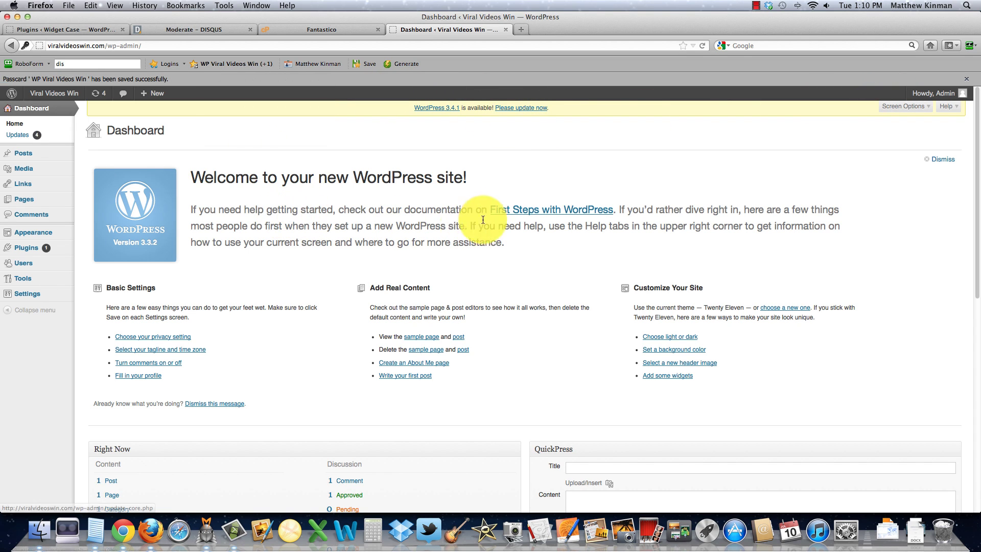
Step: Log out of WordPress and sign back in with the saved 'WP Viral Videos Win' RoboForm login
mouse_move(946, 102)
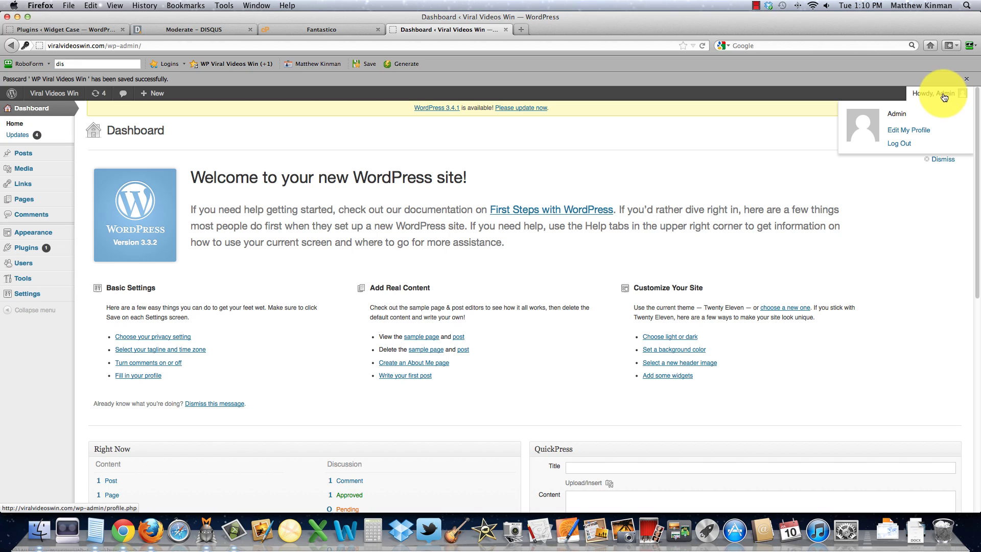
left_click(898, 140)
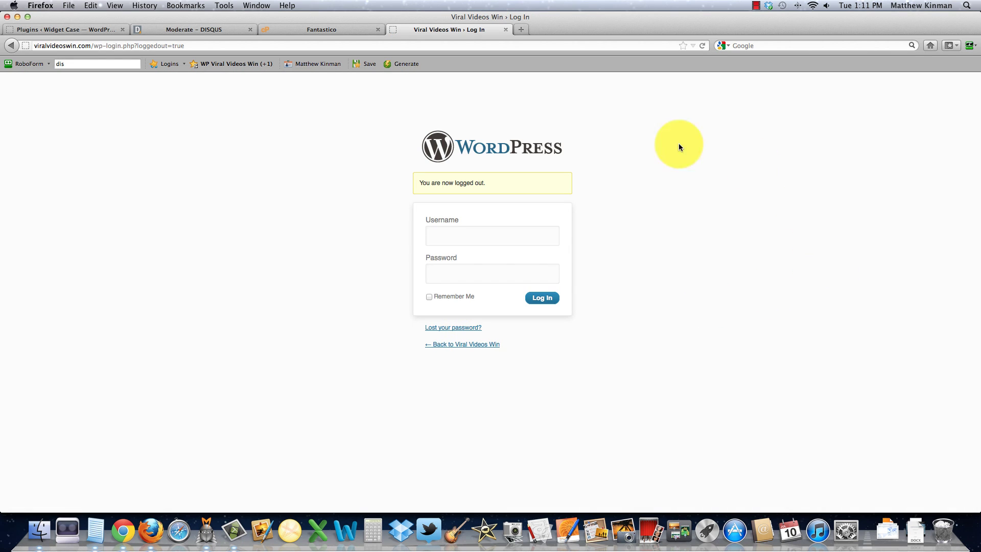
left_click(222, 69)
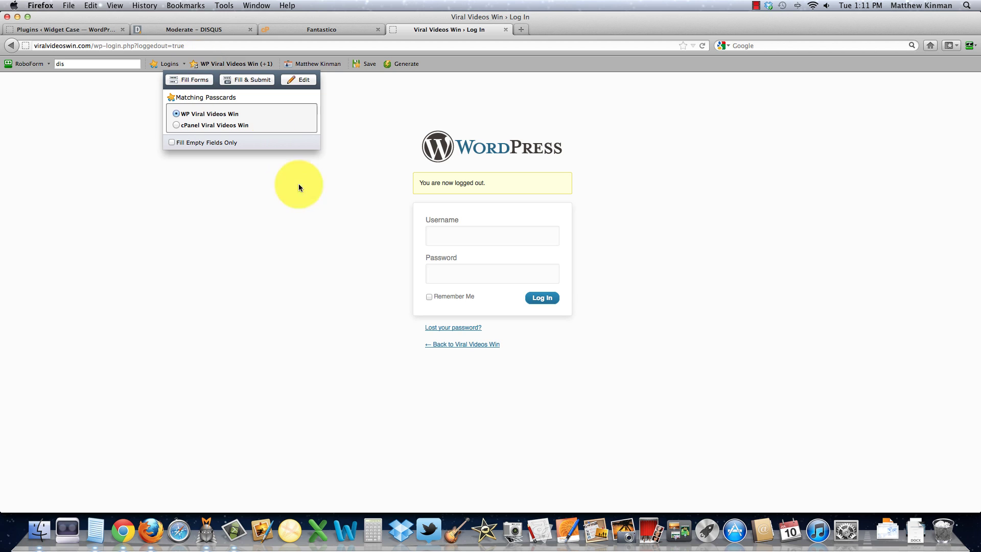
left_click(247, 80)
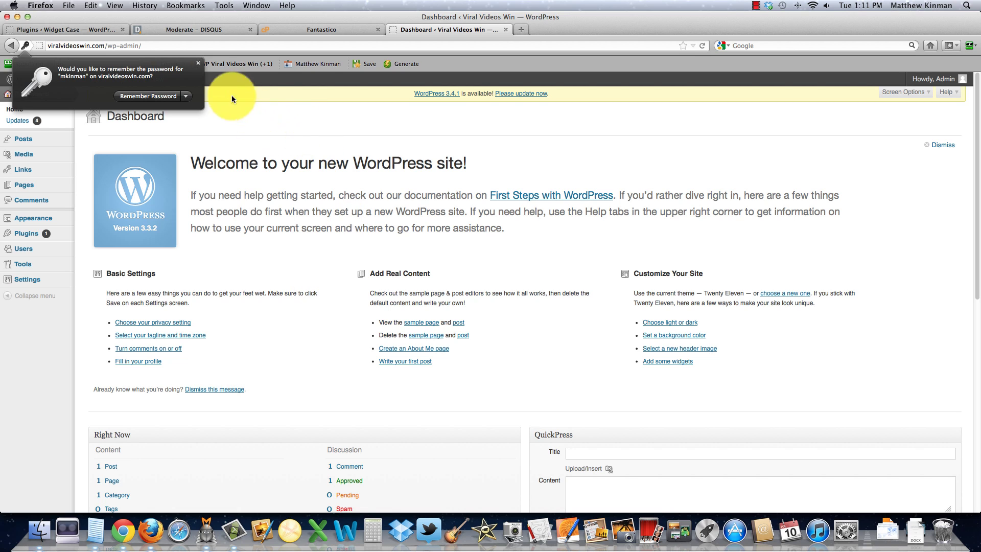
Step: Dismiss the remember-password prompt and clear the leftover text from the search box
left_click(197, 64)
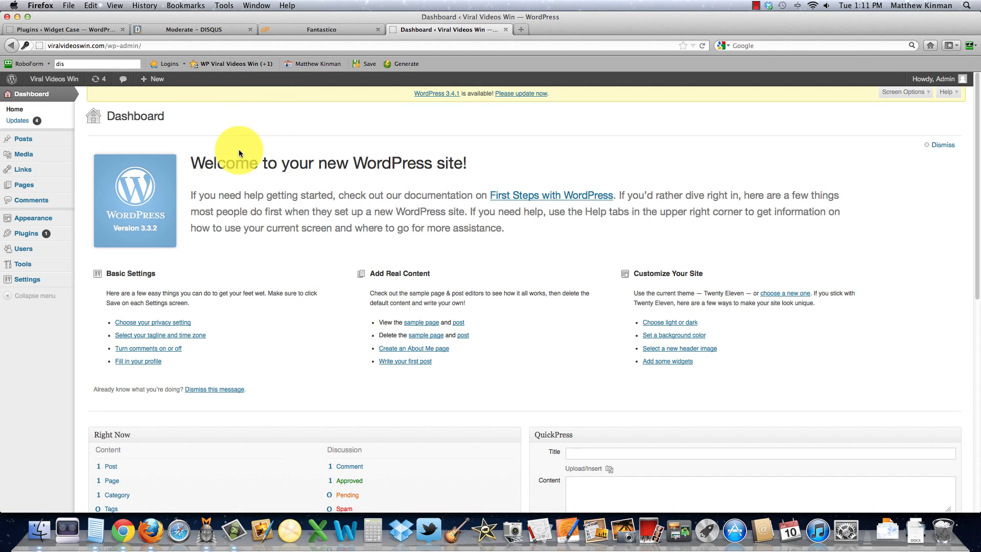
left_click(84, 64)
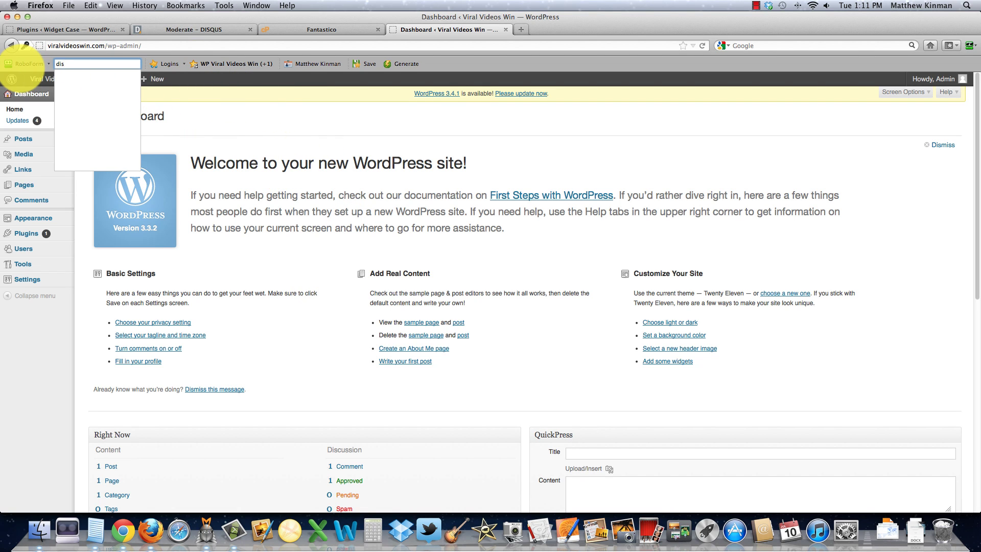
key("BackSpace")
left_click(291, 187)
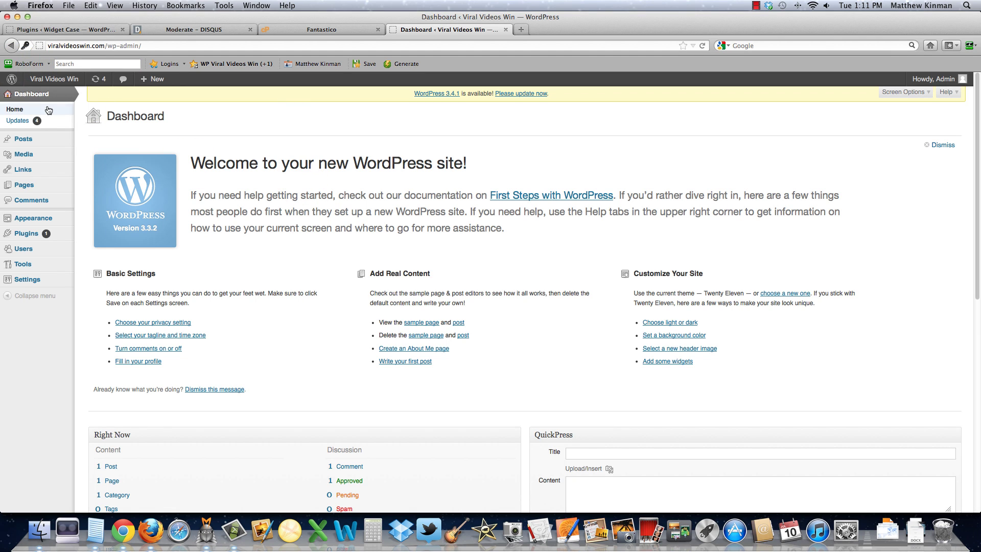
Step: Update WordPress to version 3.4.1, then go to the Installed Plugins list
left_click(521, 95)
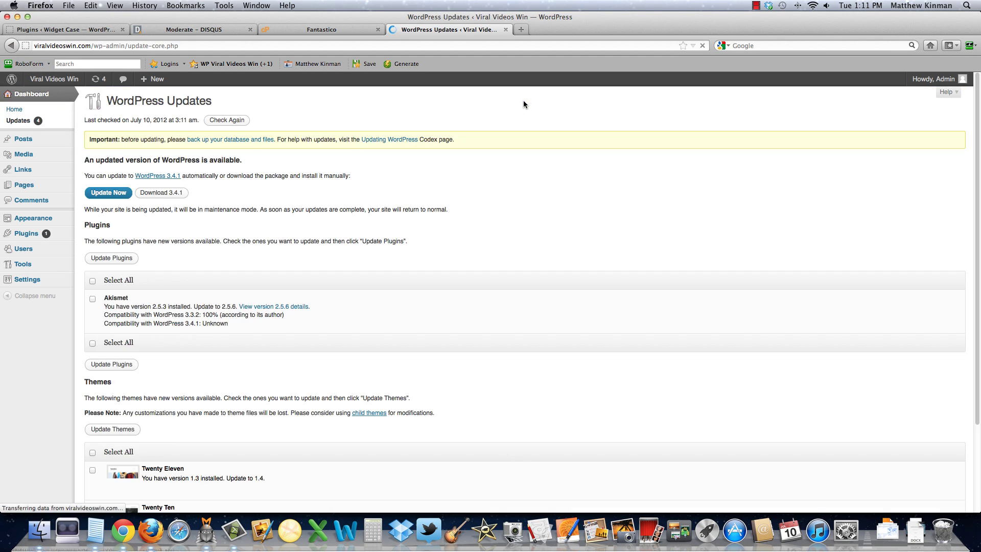
left_click(103, 195)
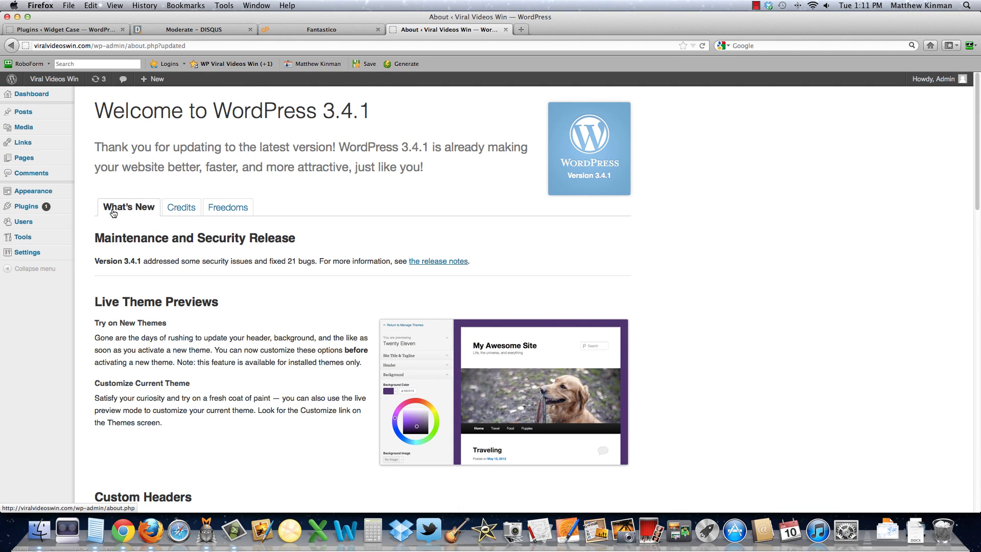
mouse_move(24, 213)
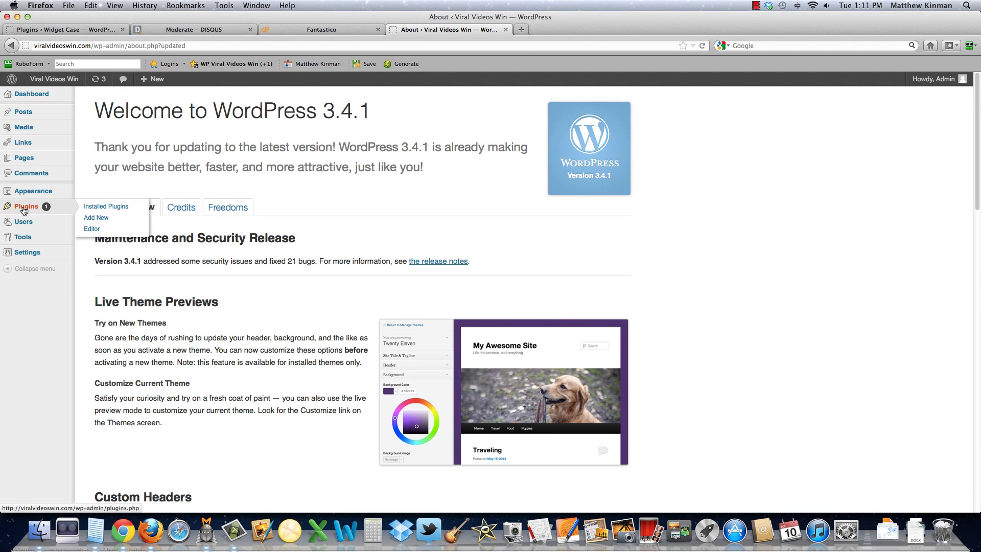
left_click(107, 208)
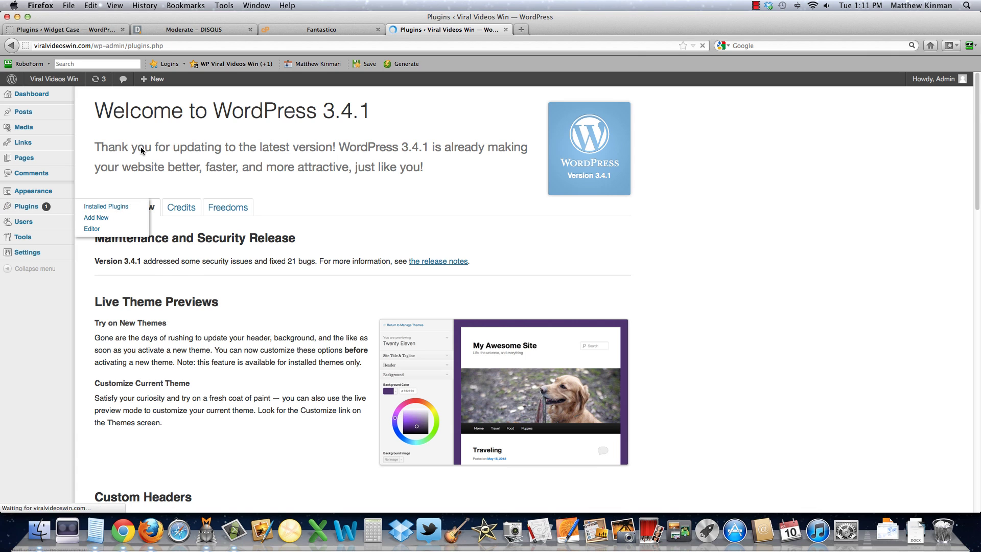
Step: Bulk-delete the Akismet and Hello Dolly plugins, then go to the Posts list
left_click(93, 176)
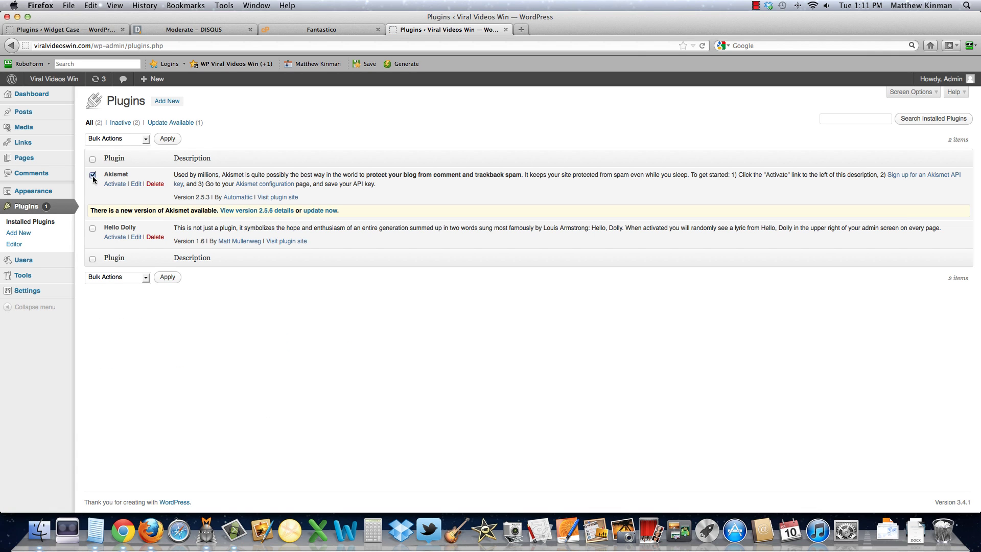
left_click(141, 139)
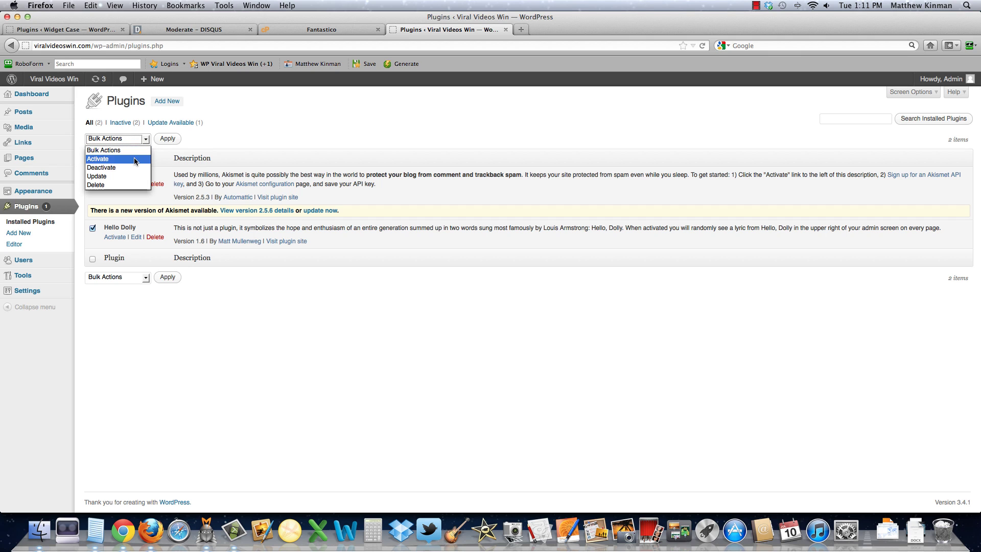
left_click(107, 184)
left_click(165, 139)
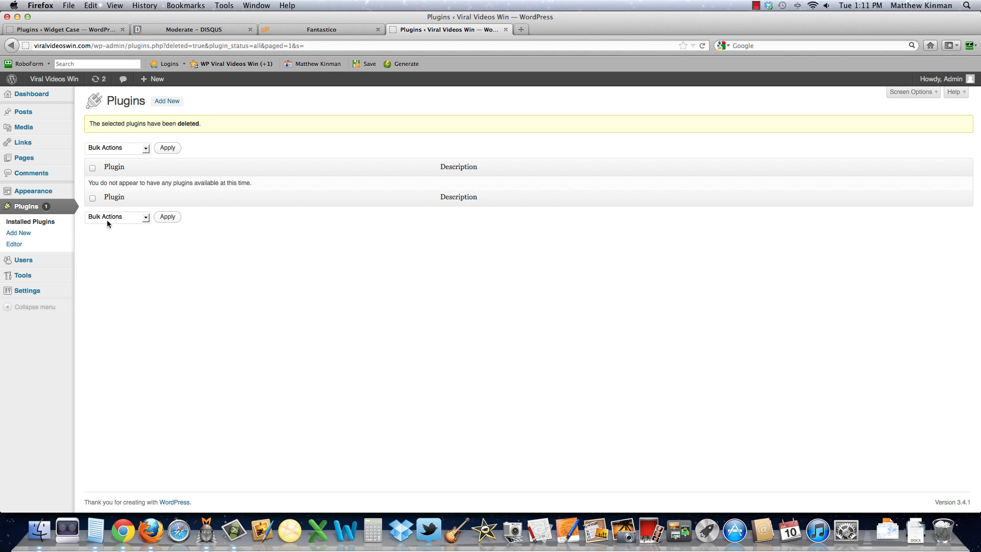
left_click(24, 111)
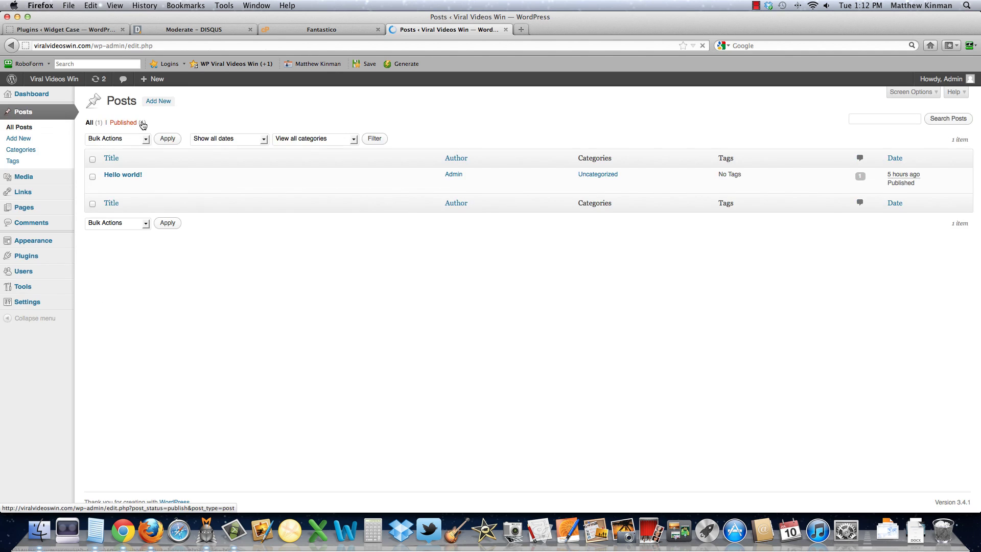
Step: Trash the 'Hello world!' post and try a bulk delete on the categories
left_click(156, 187)
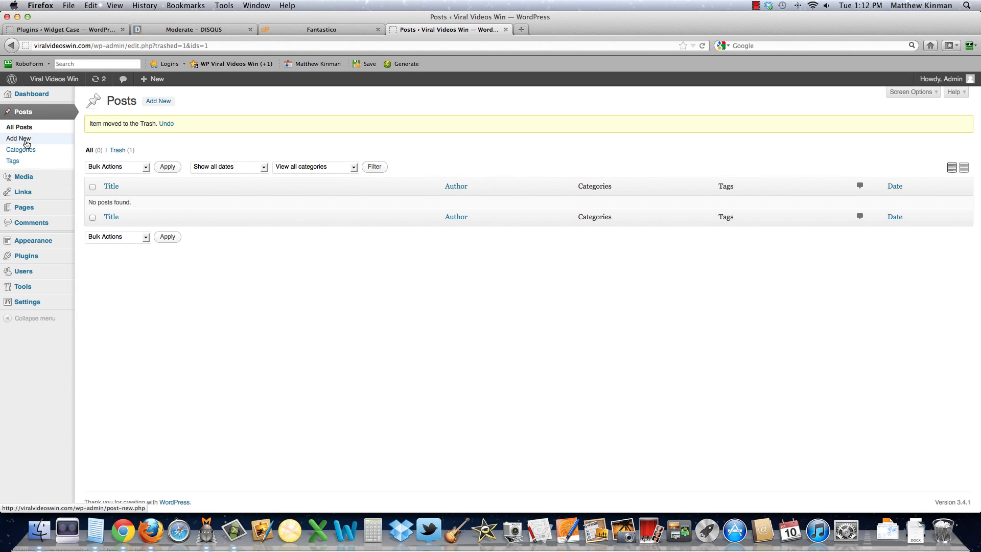
left_click(22, 149)
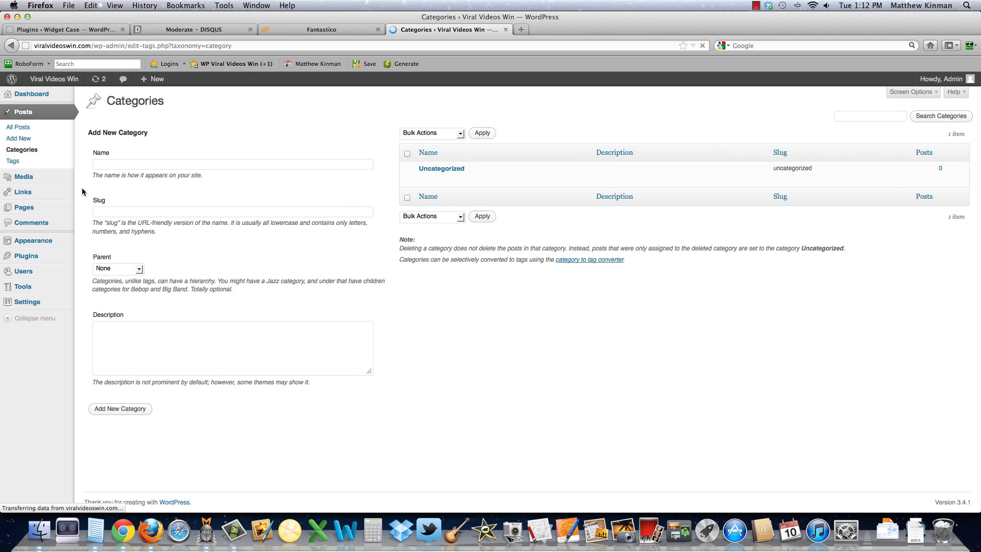
left_click(456, 220)
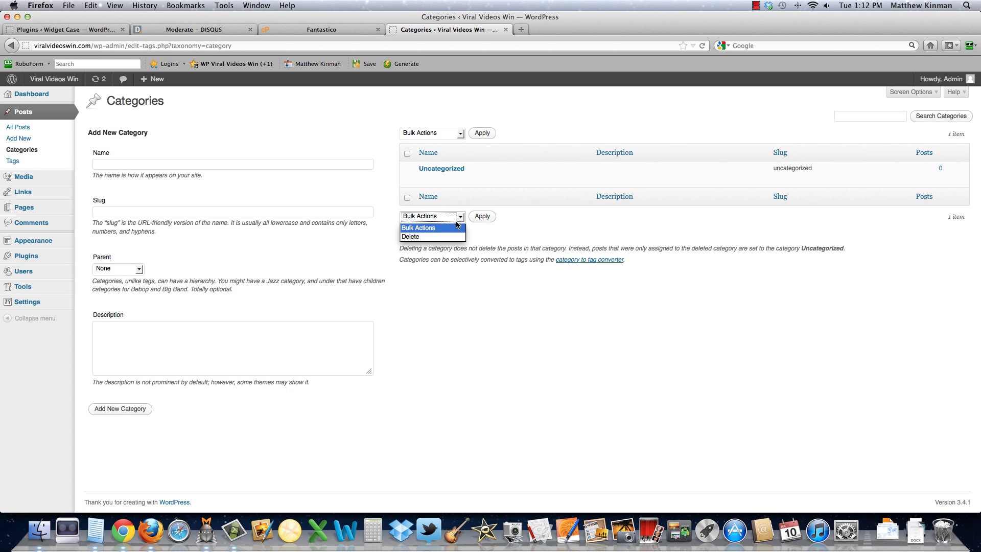
left_click(441, 236)
left_click(481, 217)
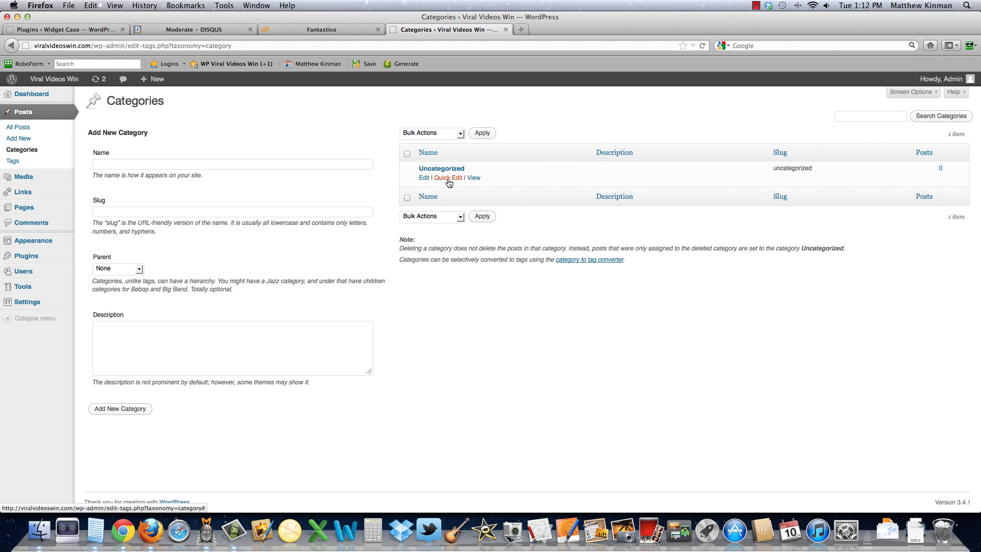
Step: Quick-edit Uncategorized into 'Viral Videos' with the slug viral-videos
left_click(449, 178)
left_click_drag(486, 183, 422, 180)
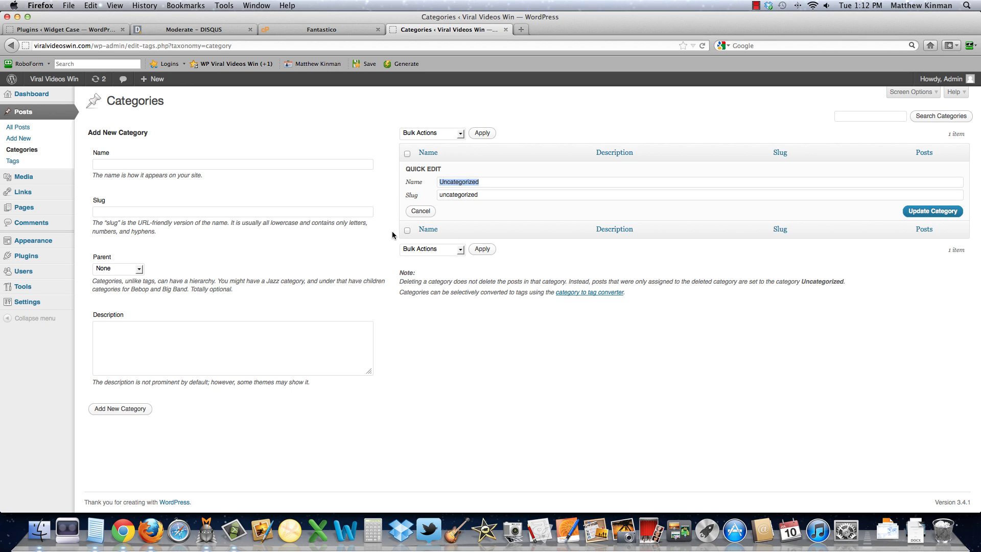
type("V")
type("iral Videos")
left_click_drag(494, 194, 391, 196)
type("Vira")
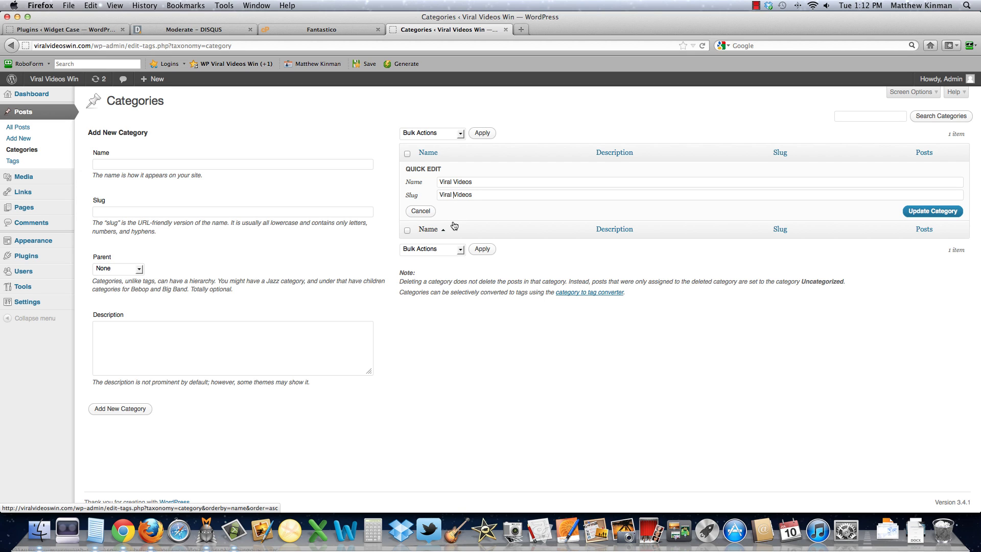
key("BackSpace")
type("-")
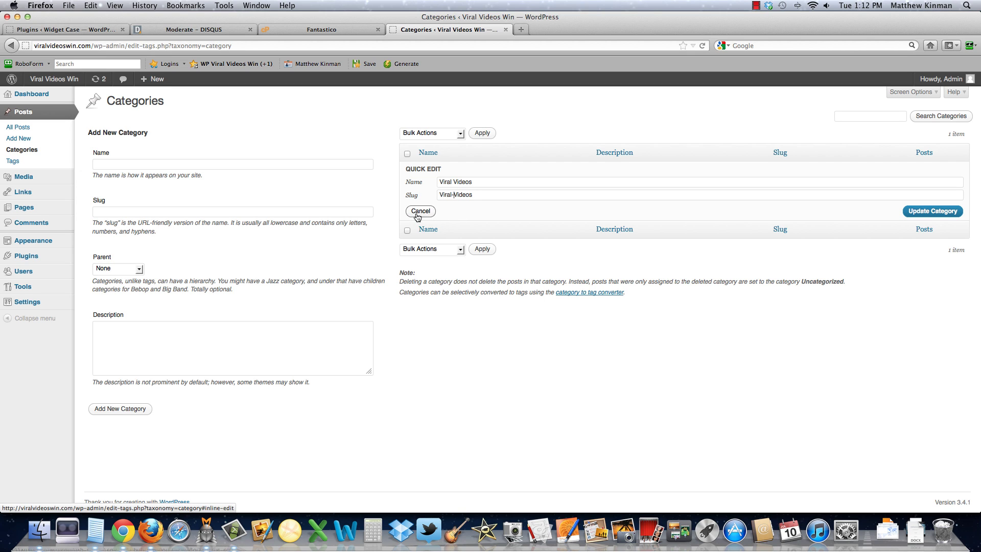
left_click(943, 211)
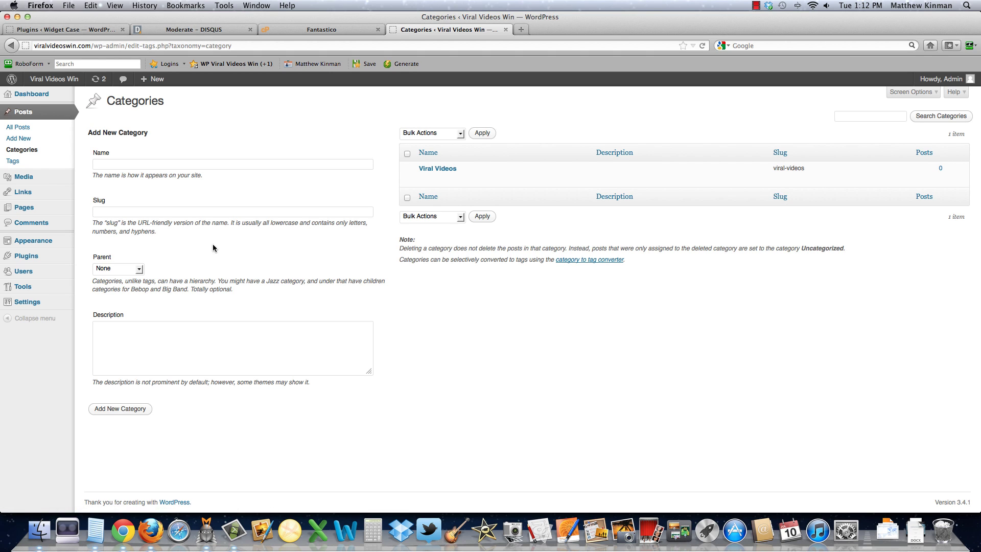
Step: Check the empty Tags list, then trash the Sample Page from All Pages
left_click(11, 162)
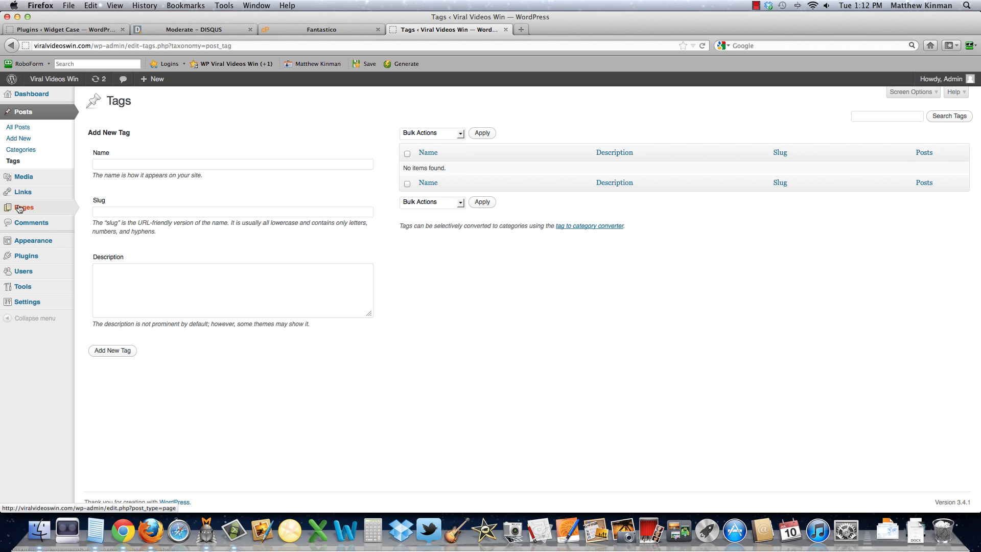
mouse_move(22, 200)
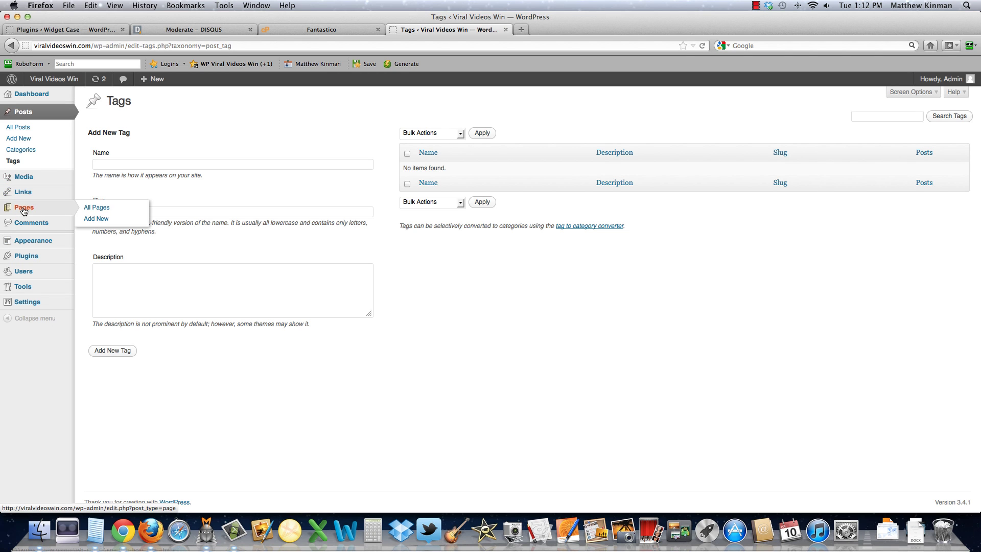
left_click(87, 209)
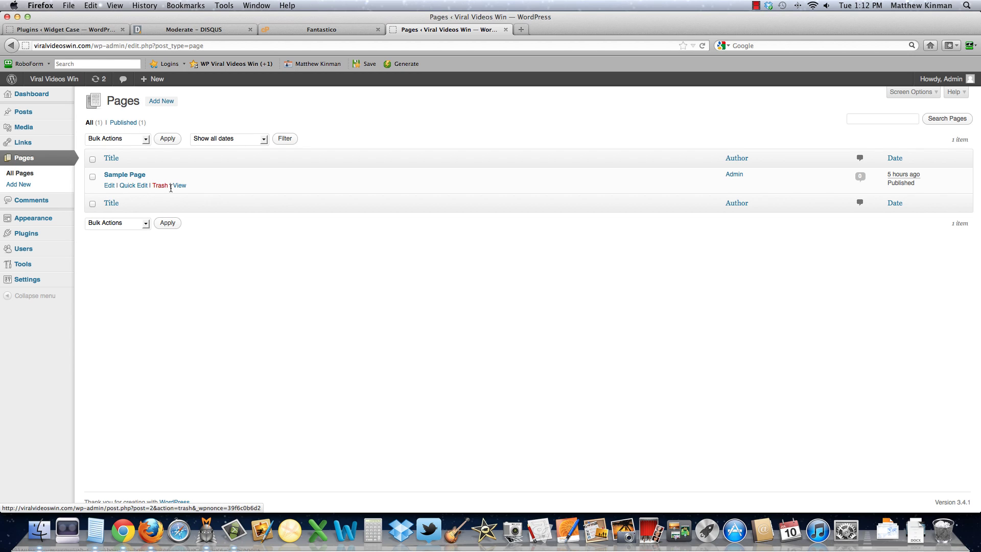
left_click(161, 185)
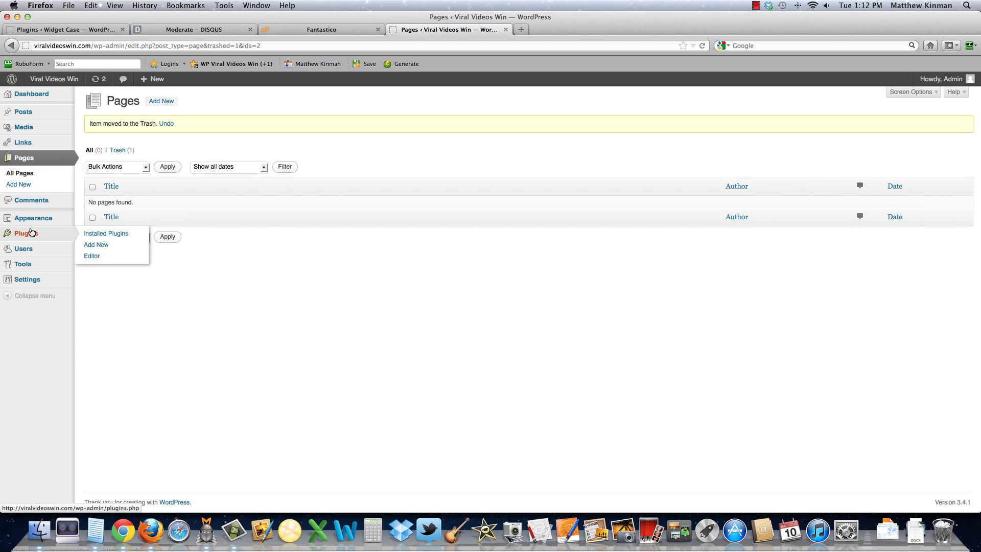
Step: Review the Comments list, then go to General Settings showing the title 'Viral Videos Win'
mouse_move(27, 230)
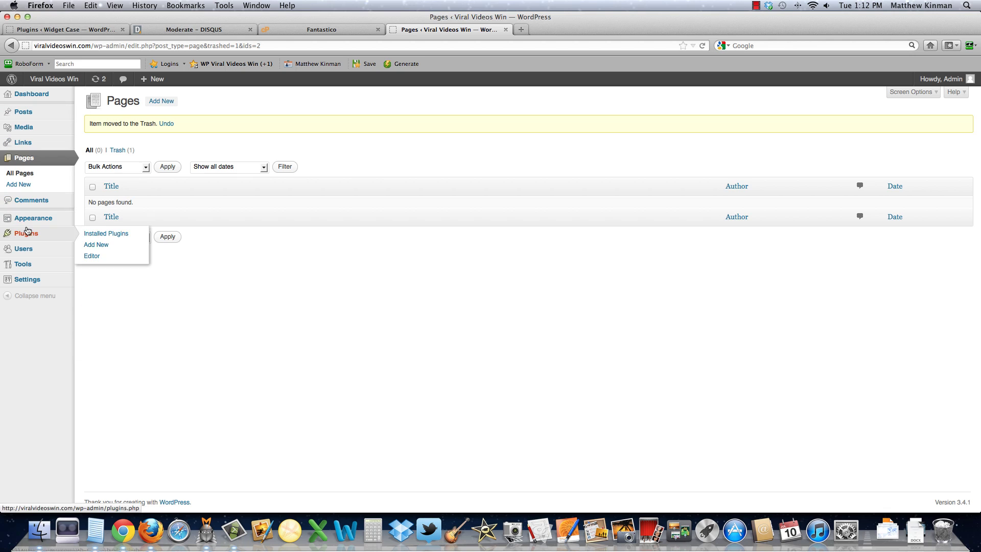
left_click(28, 200)
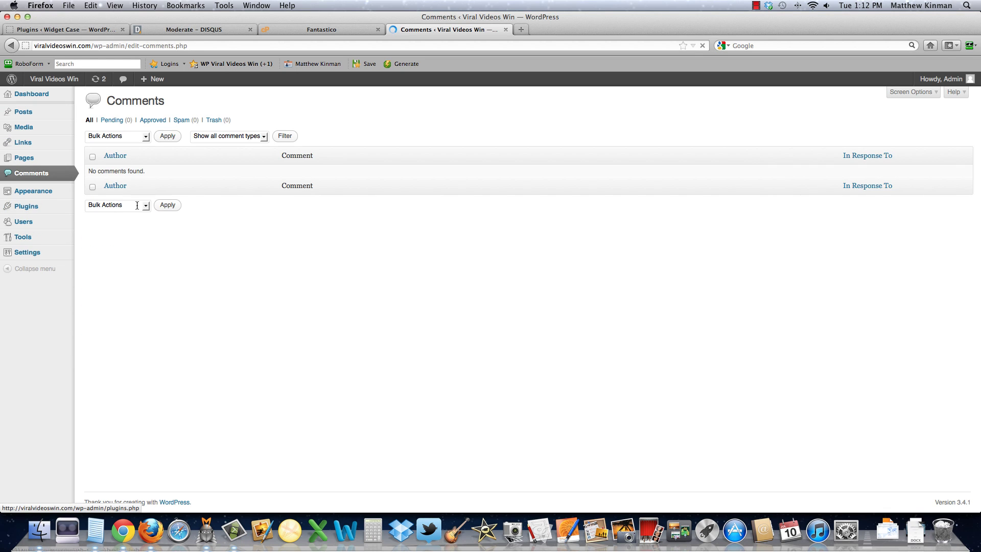
mouse_move(22, 213)
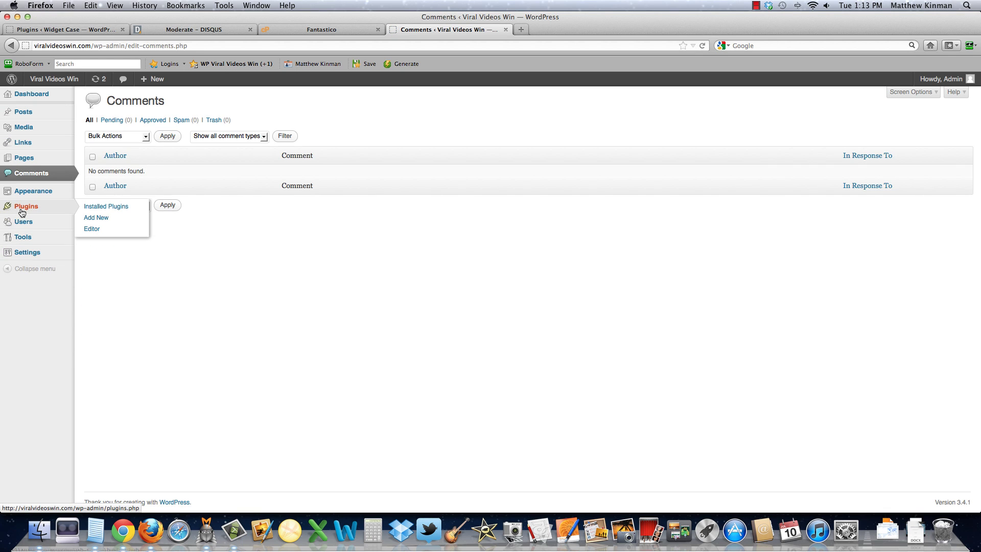
left_click(27, 253)
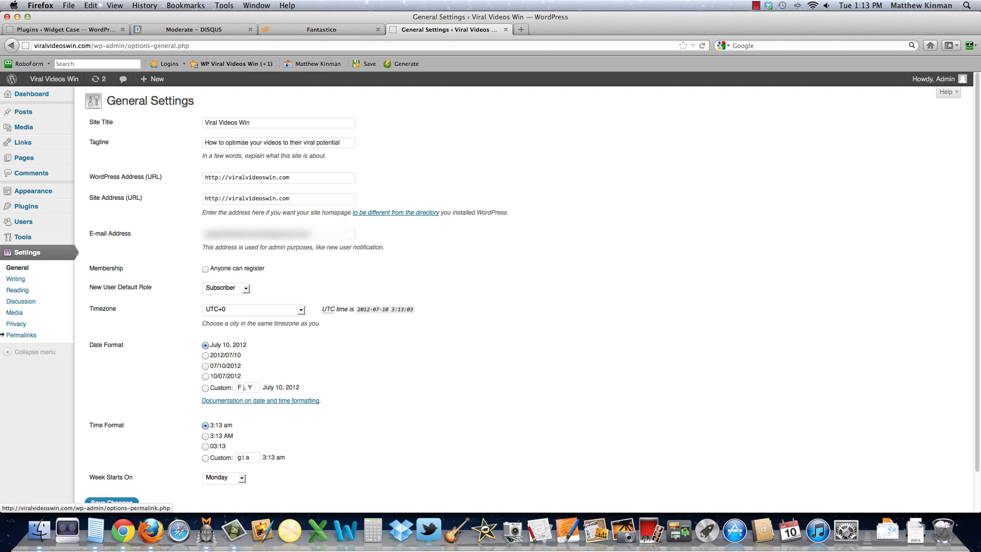
Step: Save the permalinks as the Post name structure /%postname%/, then go to the Users list
left_click(19, 335)
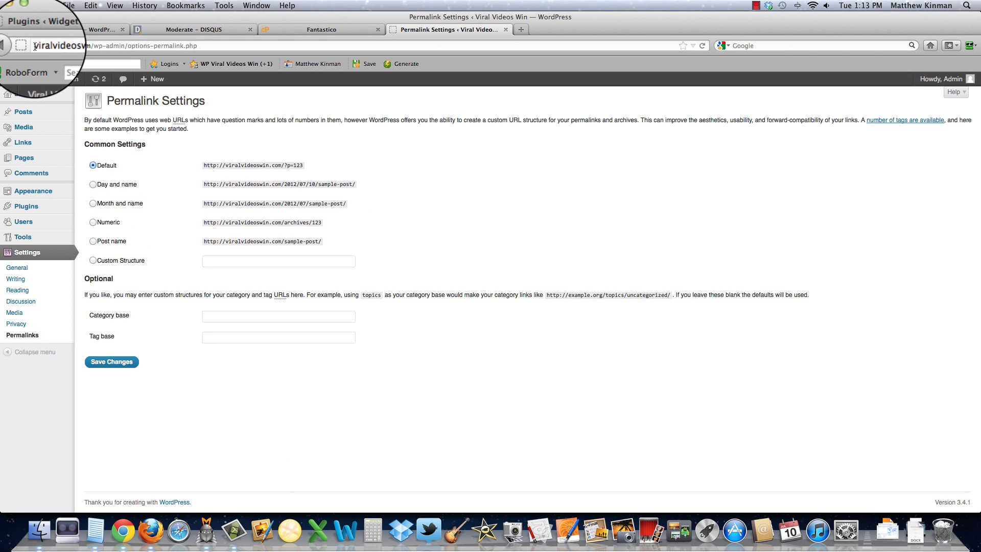
left_click_drag(198, 46, 94, 46)
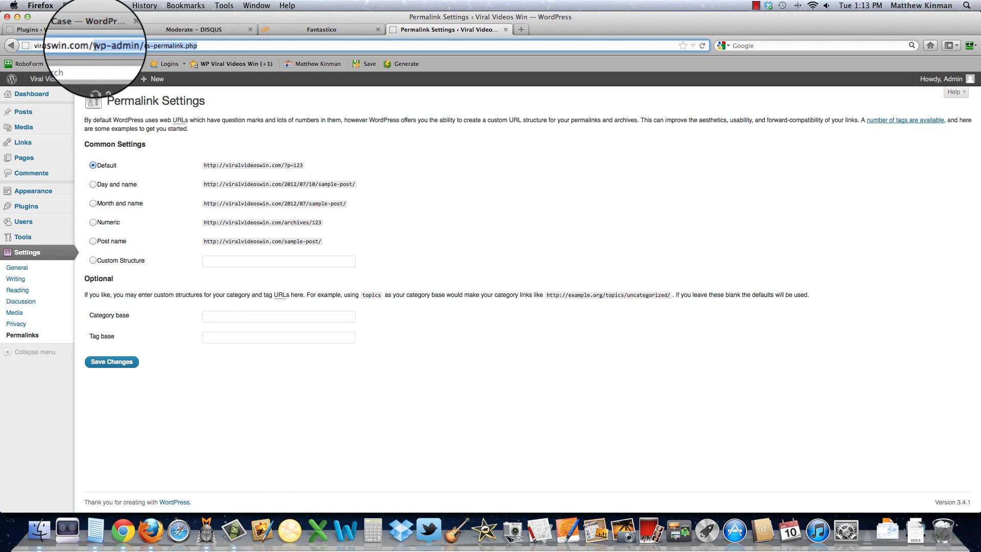
left_click(93, 241)
left_click(92, 260)
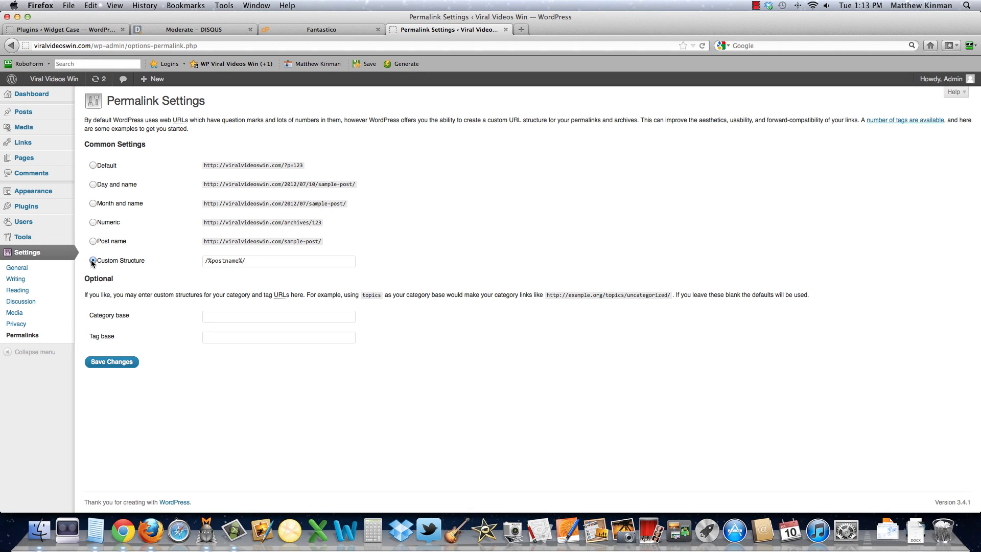
left_click(117, 362)
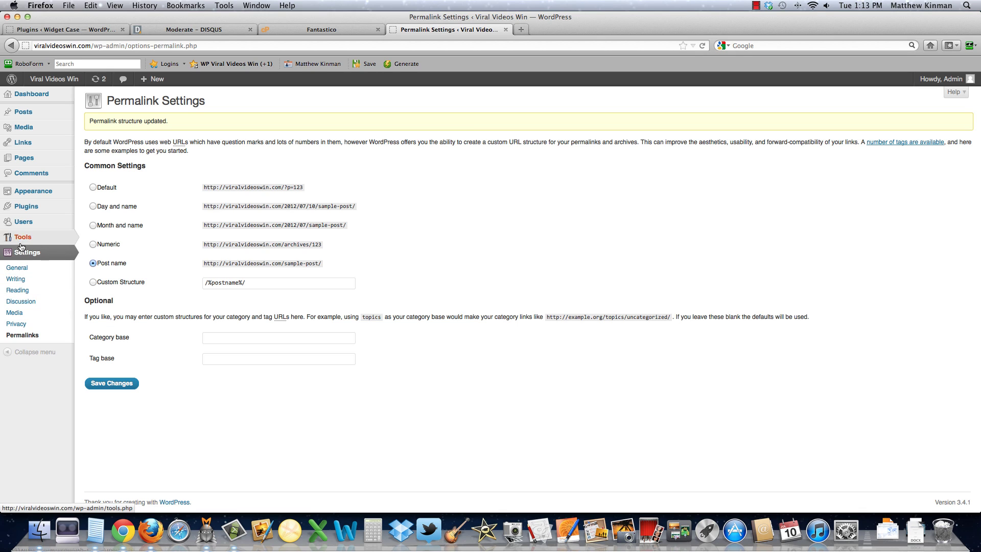
left_click(24, 225)
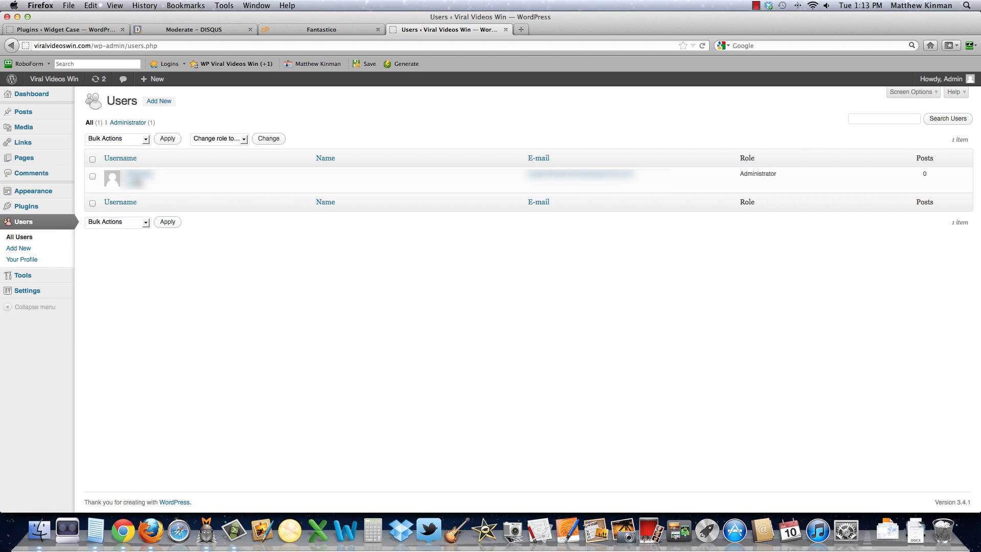
Step: Set the profile nickname and public display name to the owner's full name and save
left_click(137, 178)
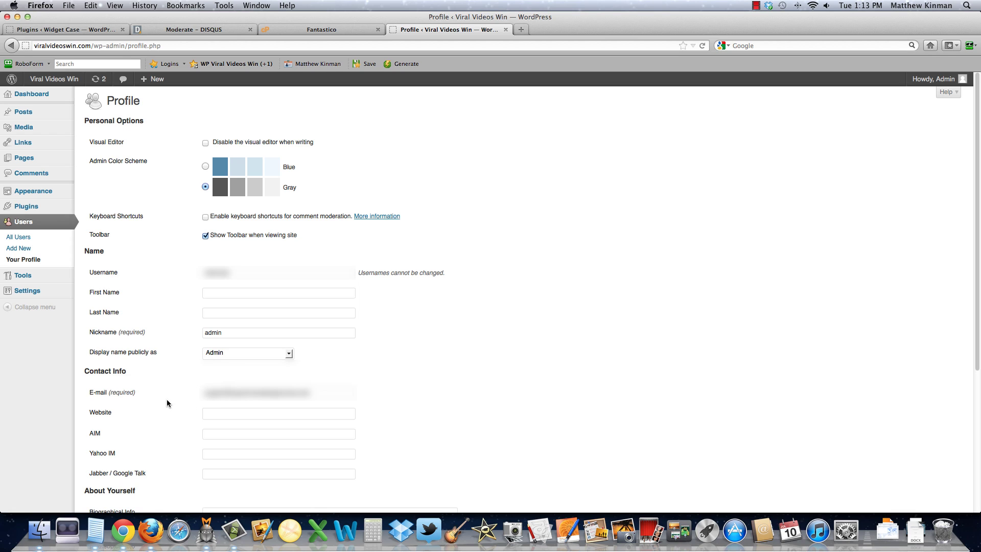
left_click(223, 354)
left_click(222, 354)
left_click_drag(225, 333, 166, 335)
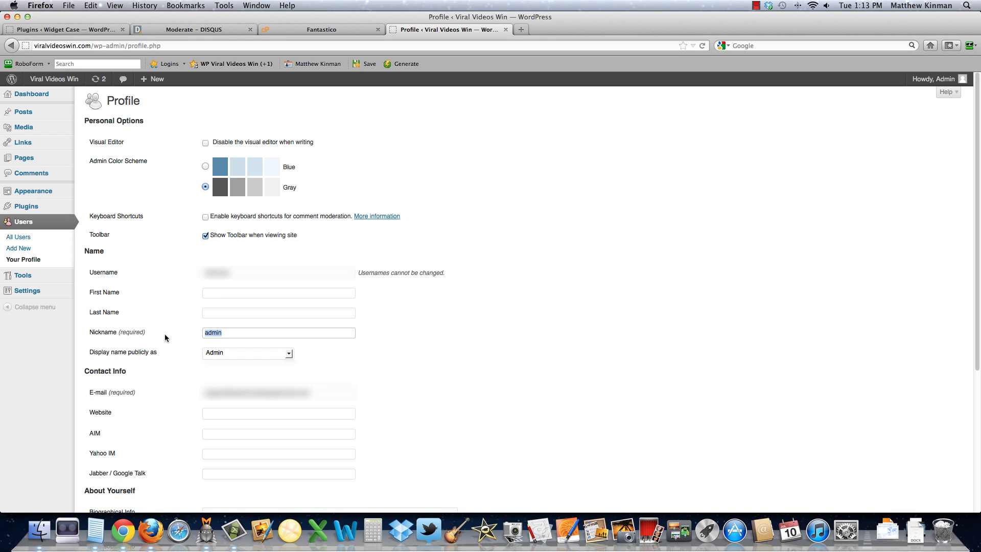
type("Matthew Kinman")
left_click(287, 353)
left_click(247, 391)
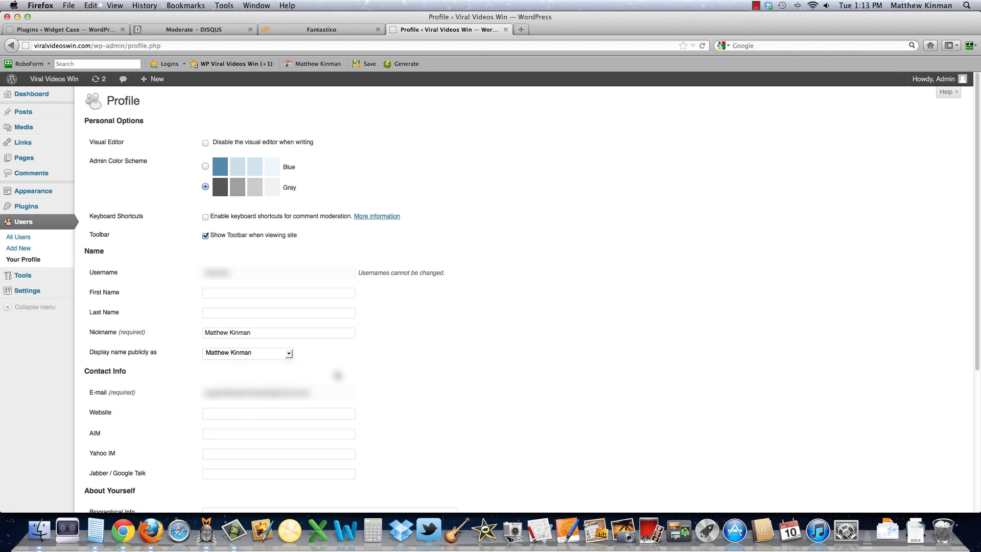
scroll(144, 417, "down", 5)
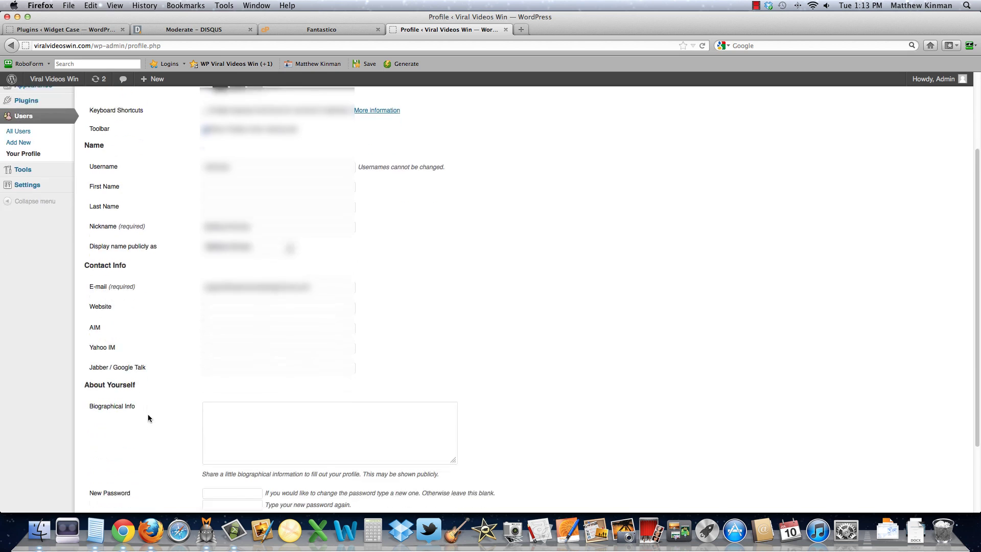
scroll(148, 418, "down", 2)
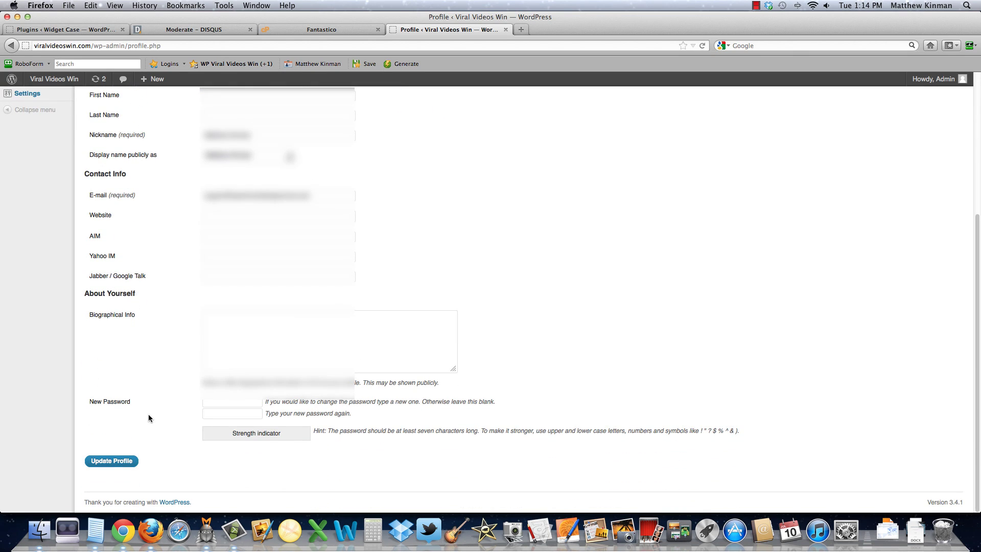
left_click(108, 463)
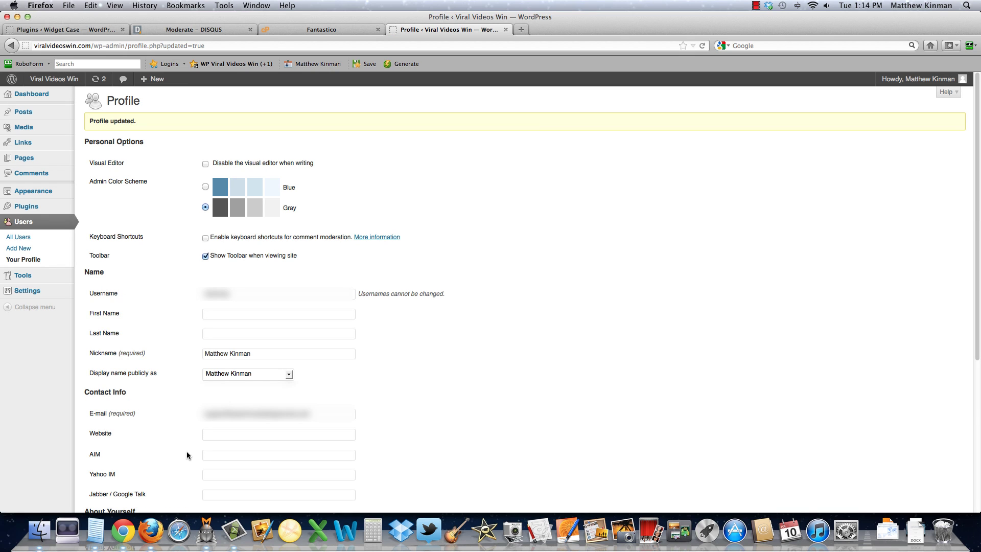
left_click(230, 435)
type("Se")
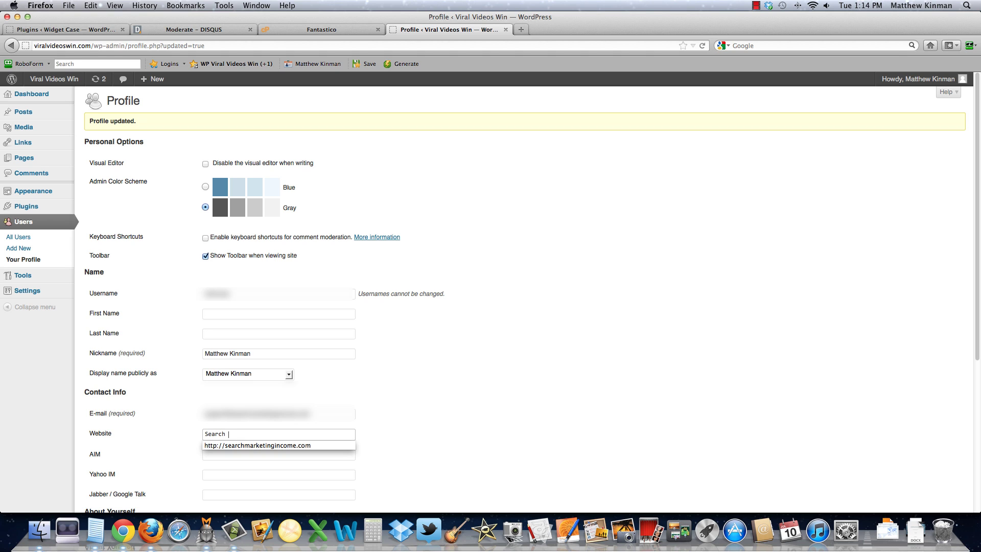
type("arch")
left_click(238, 445)
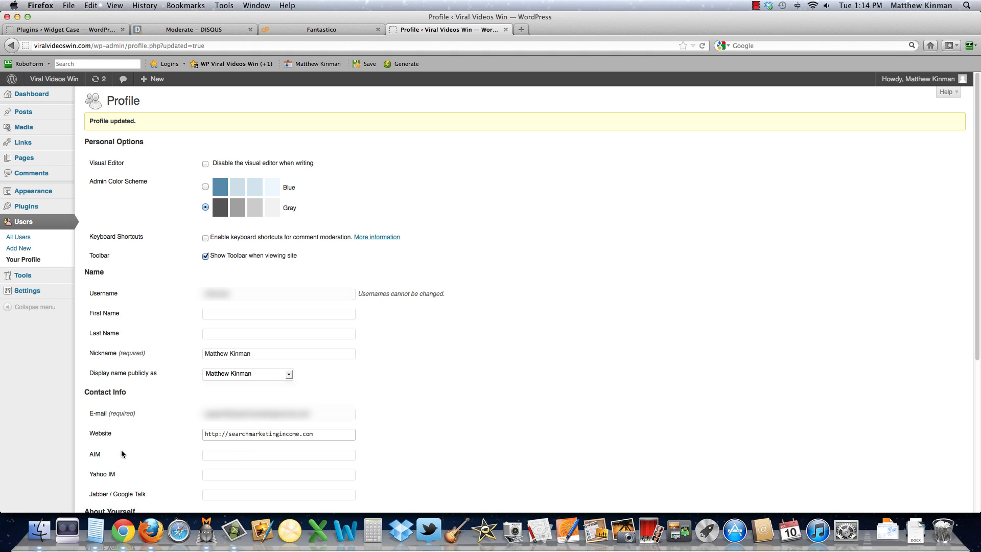
scroll(121, 449, "down", 5)
left_click(121, 461)
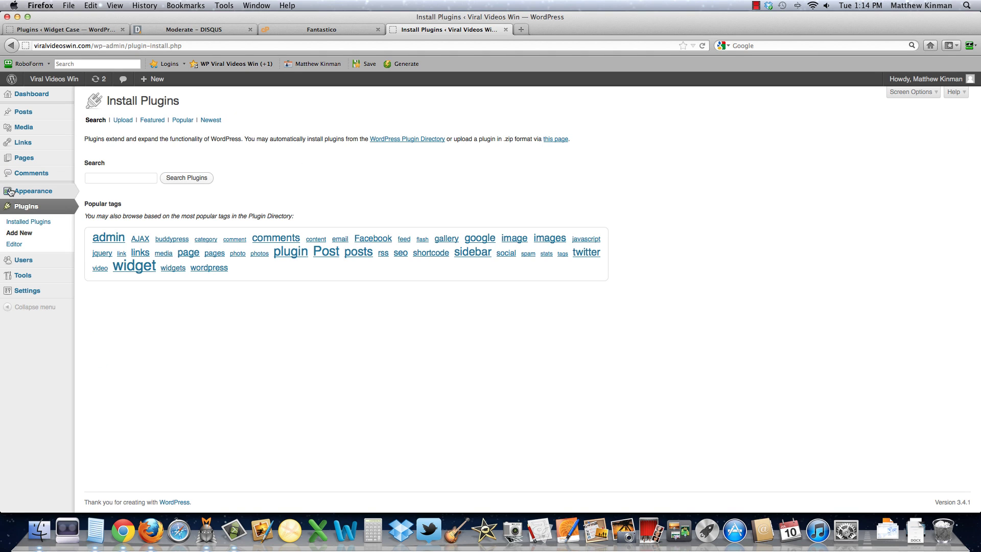
Step: Update the Twenty Eleven theme to version 1.4 and launch its Customizer
left_click(20, 193)
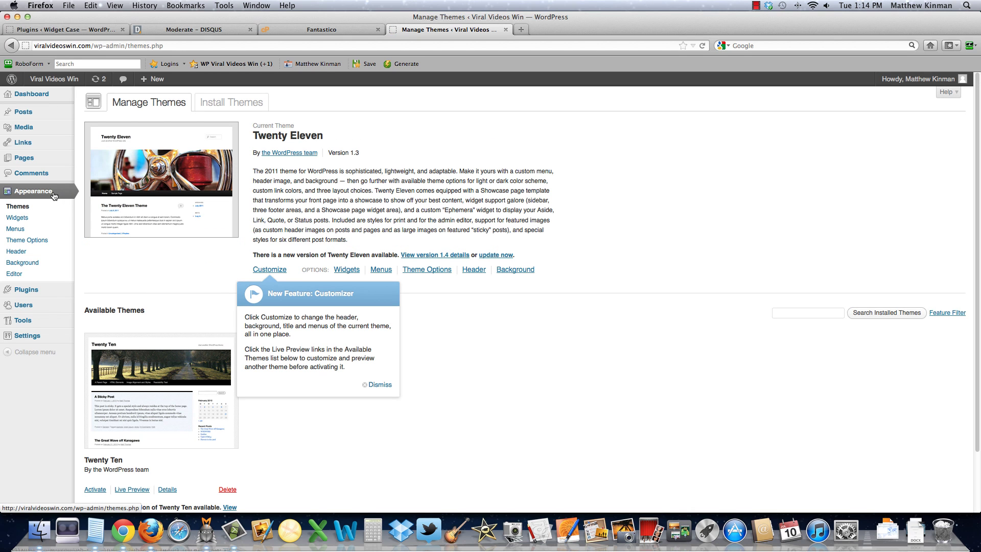
left_click(503, 253)
left_click(597, 256)
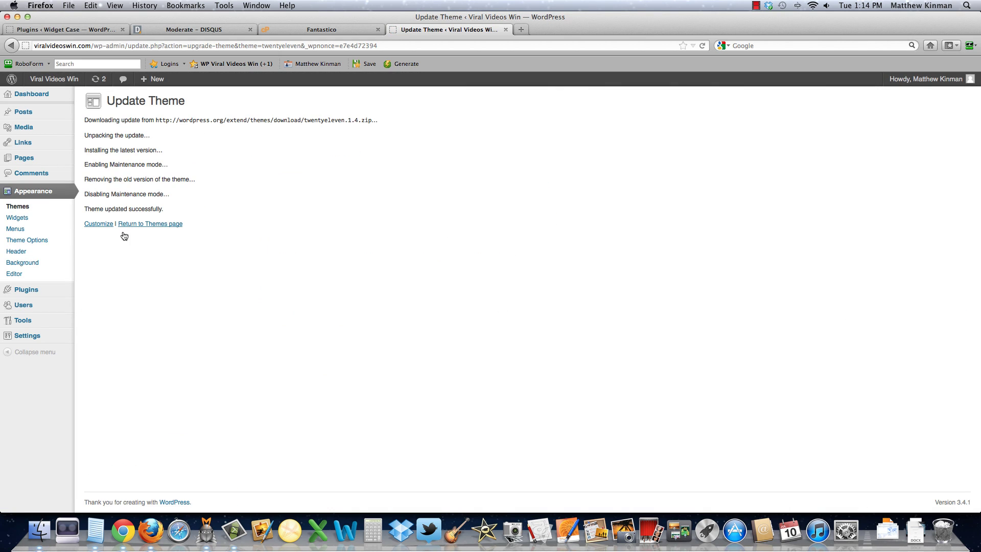
left_click(98, 224)
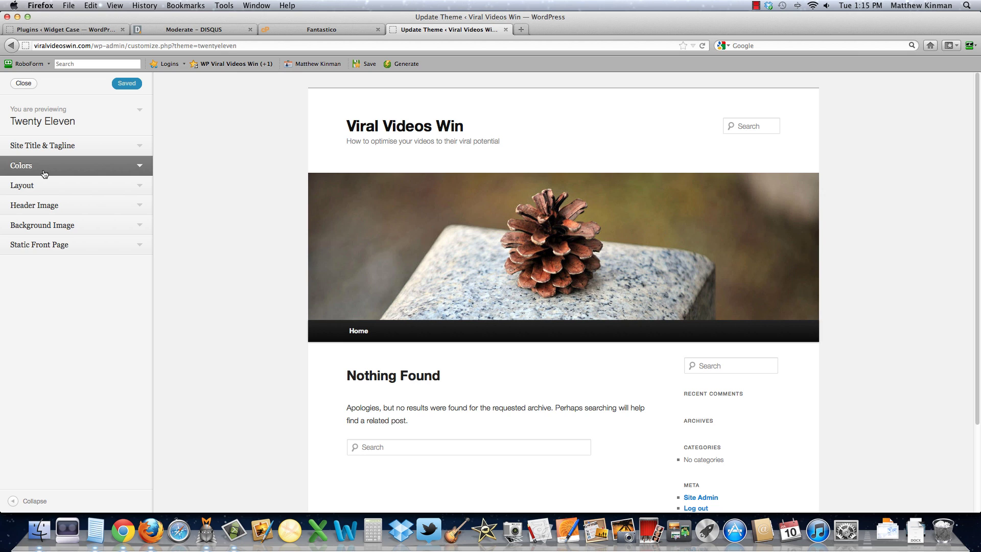
Step: Set the Twenty Eleven background colour to light grey #dadada
left_click(138, 166)
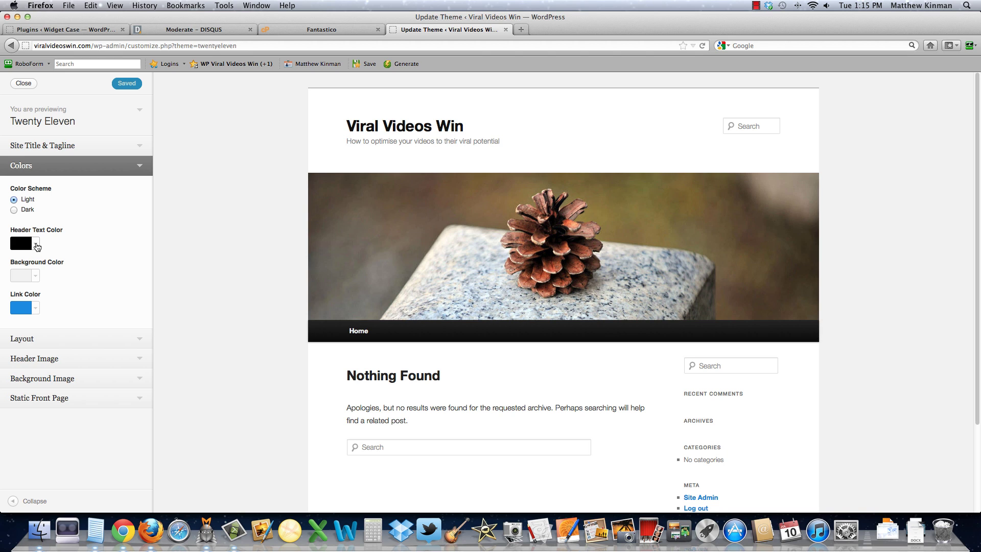
left_click(36, 276)
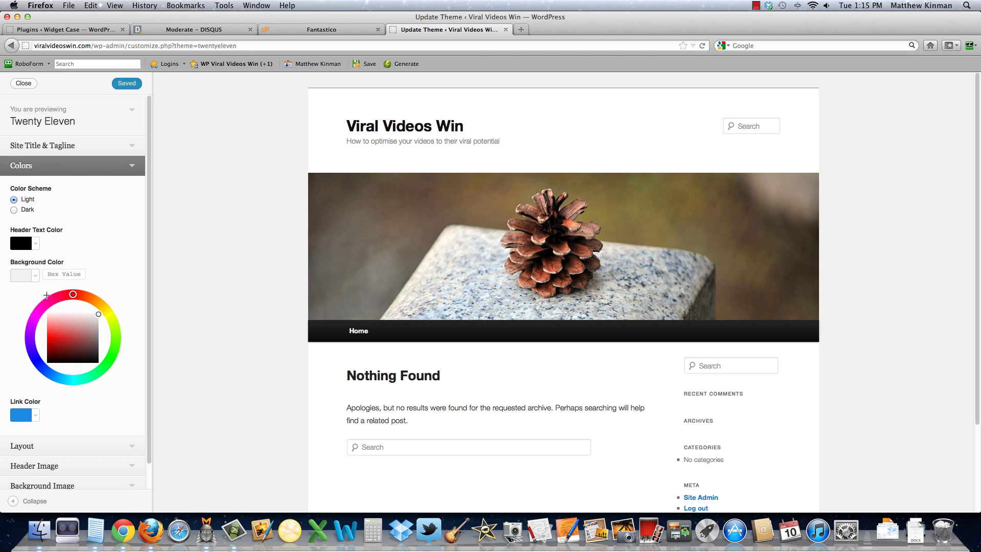
left_click(98, 319)
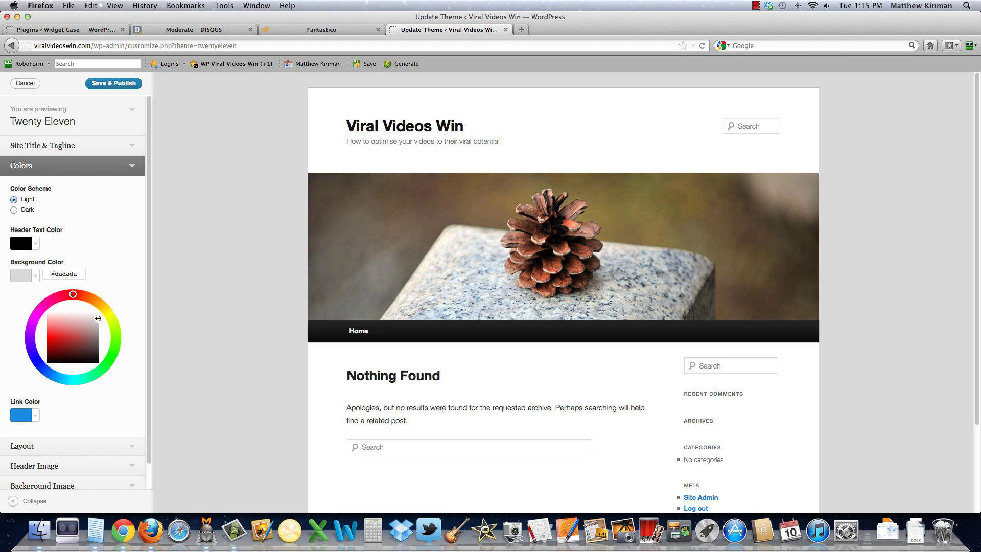
left_click(42, 366)
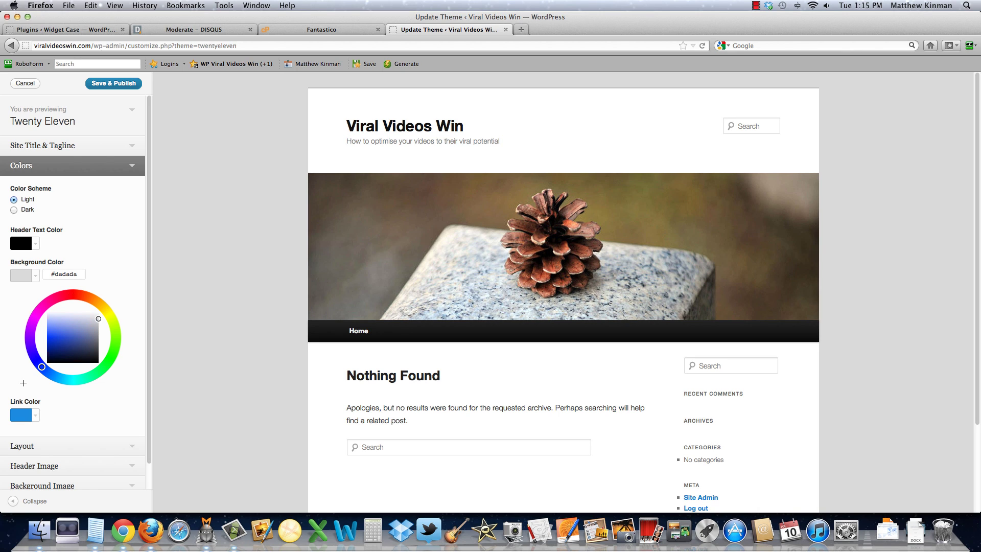
Step: Set the link colour to 66cccc, then expand the Layout options
left_click(36, 417)
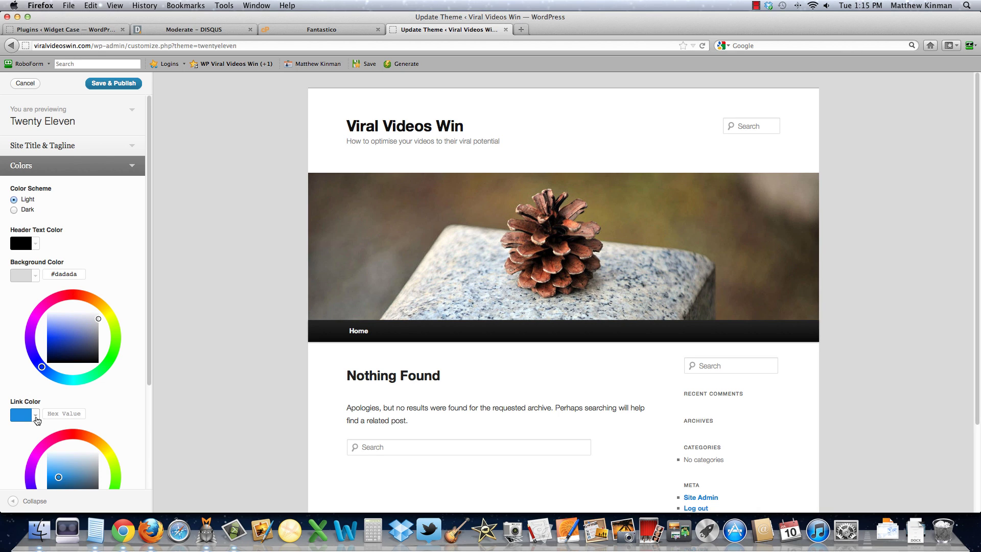
left_click(68, 413)
type("66cccc")
left_click(124, 407)
scroll(122, 404, "down", 5)
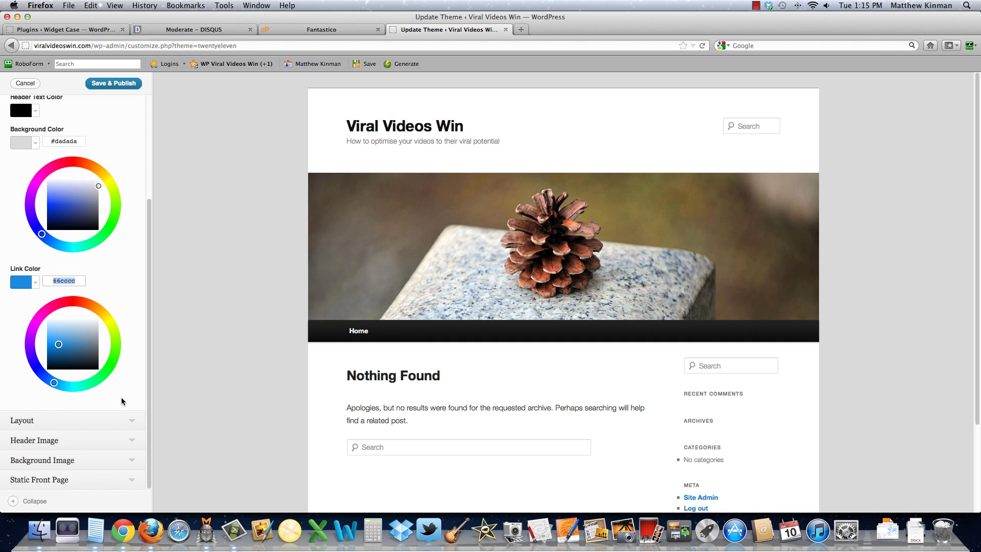
left_click(65, 429)
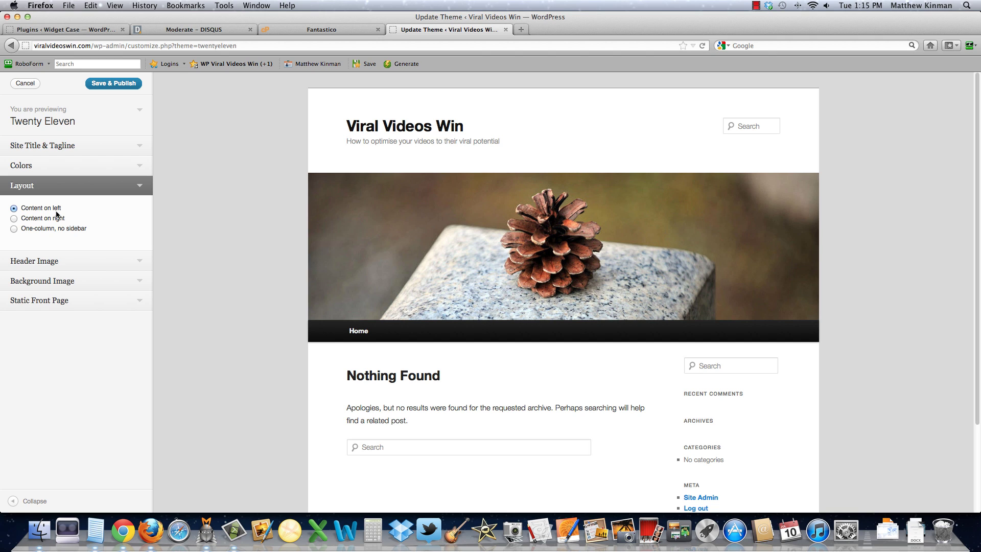
Step: Remove the header image from the Twenty Eleven theme
left_click(49, 262)
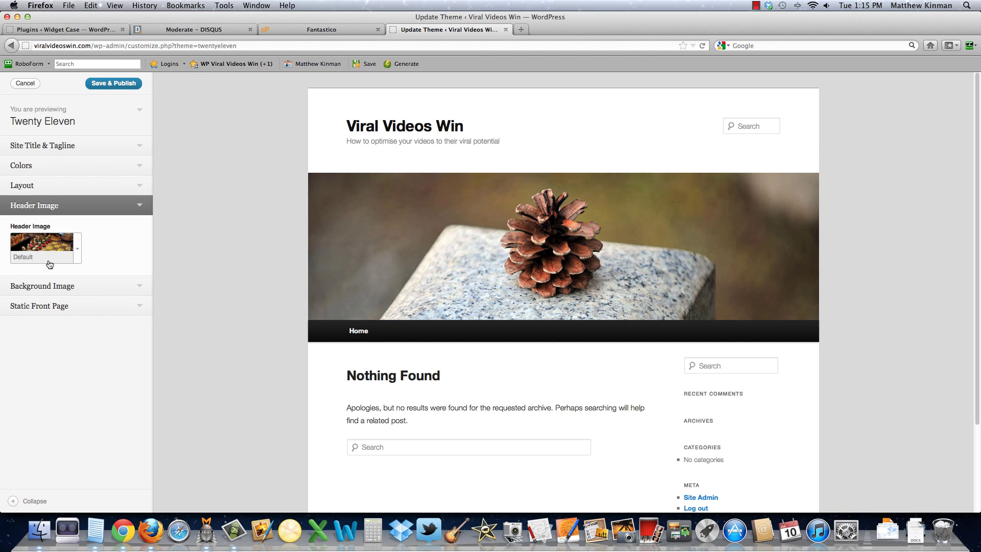
left_click(79, 255)
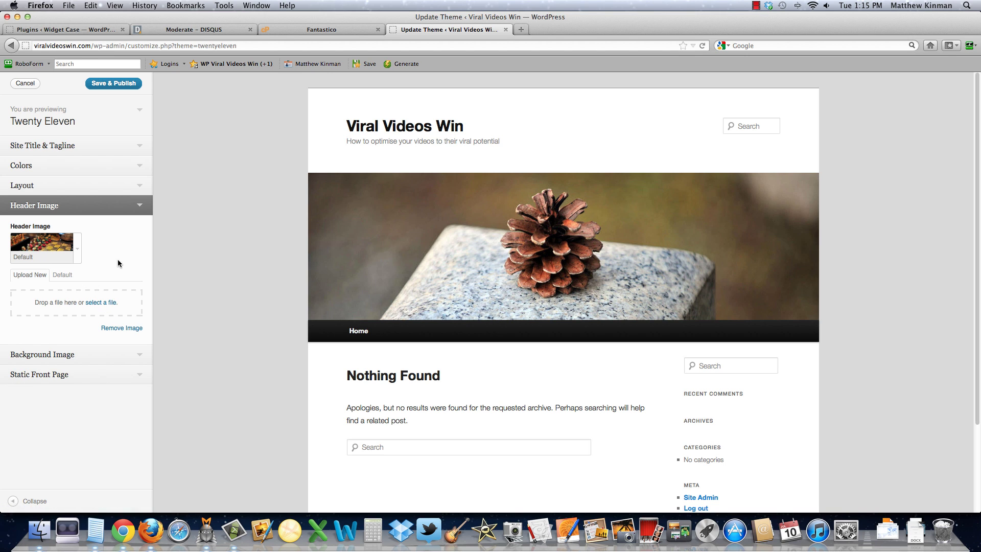
left_click(113, 333)
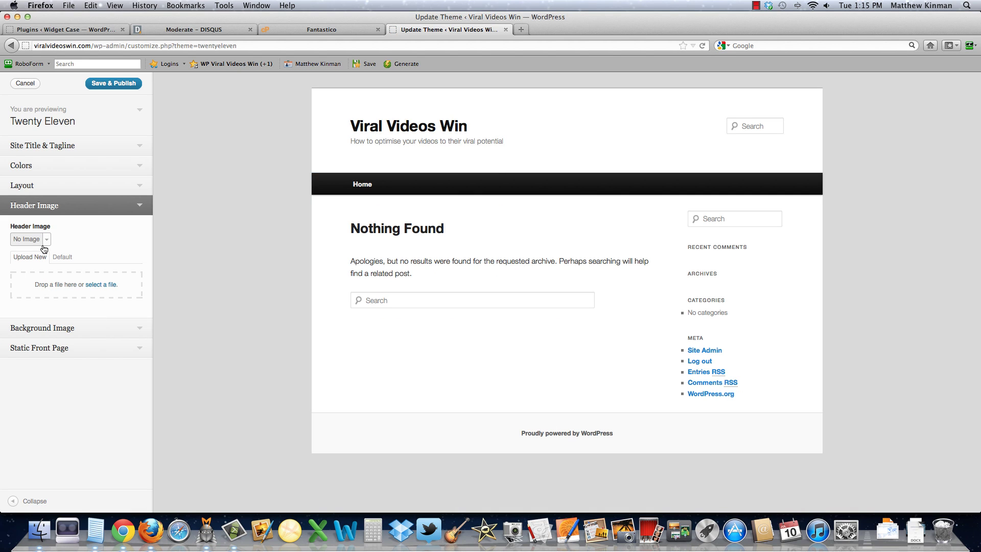
Step: Review Background Image and Static Front Page settings, then save, publish and close the customizer
left_click(99, 330)
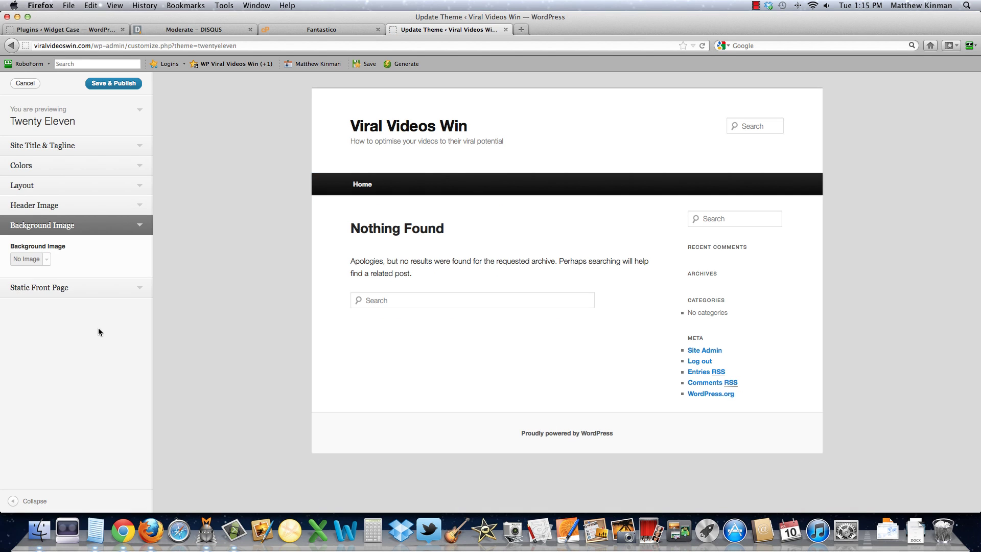
left_click(59, 289)
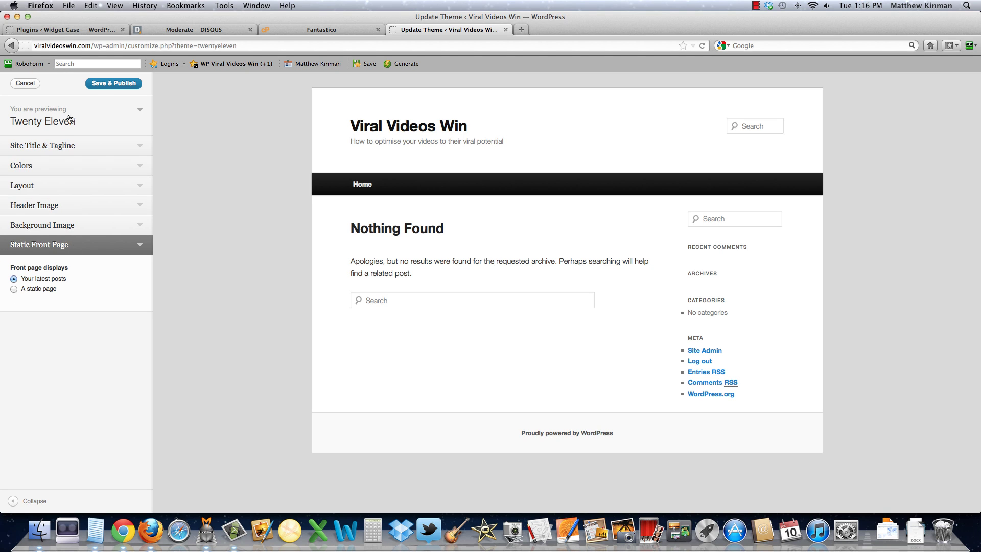
left_click(101, 91)
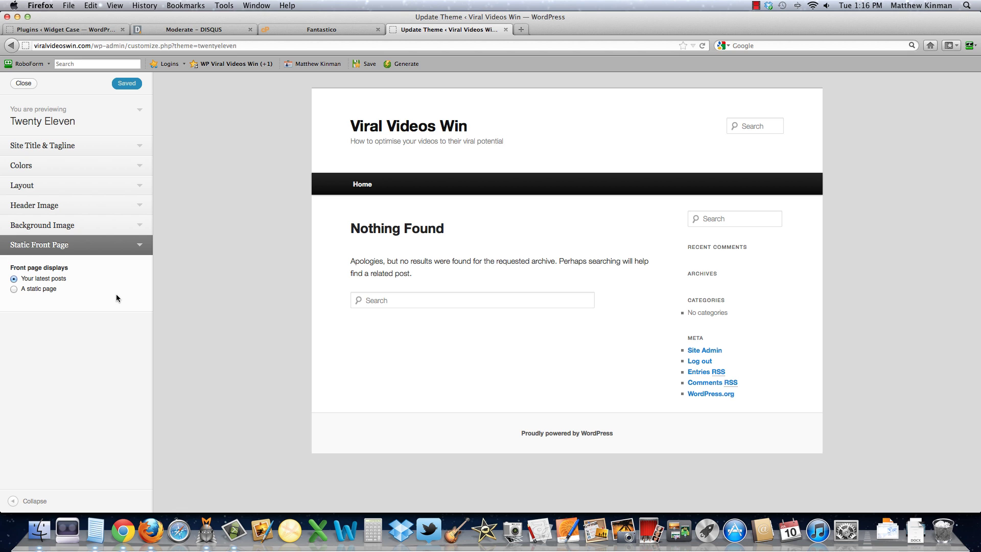
left_click(23, 83)
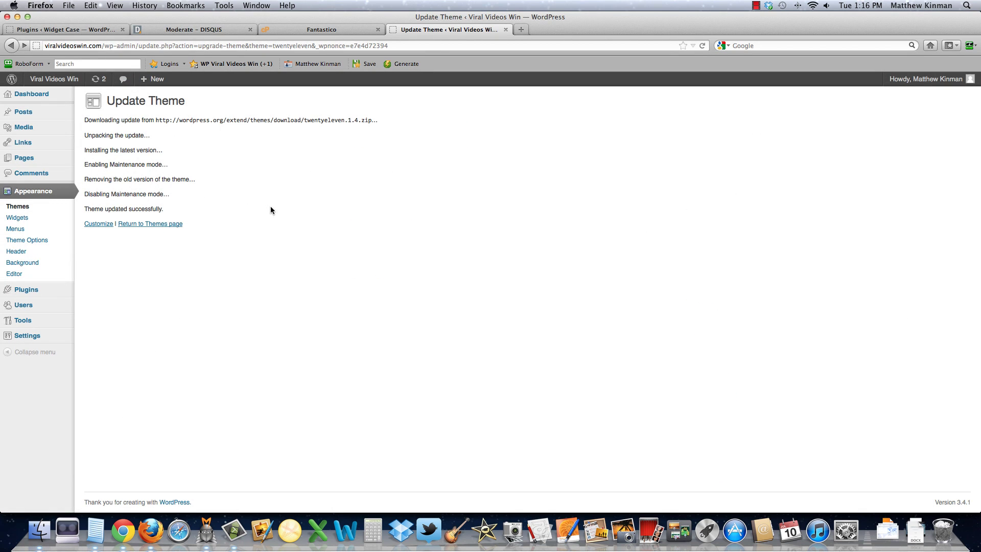
Step: Open the live site's front page in a new tab via Visit Site
mouse_move(50, 298)
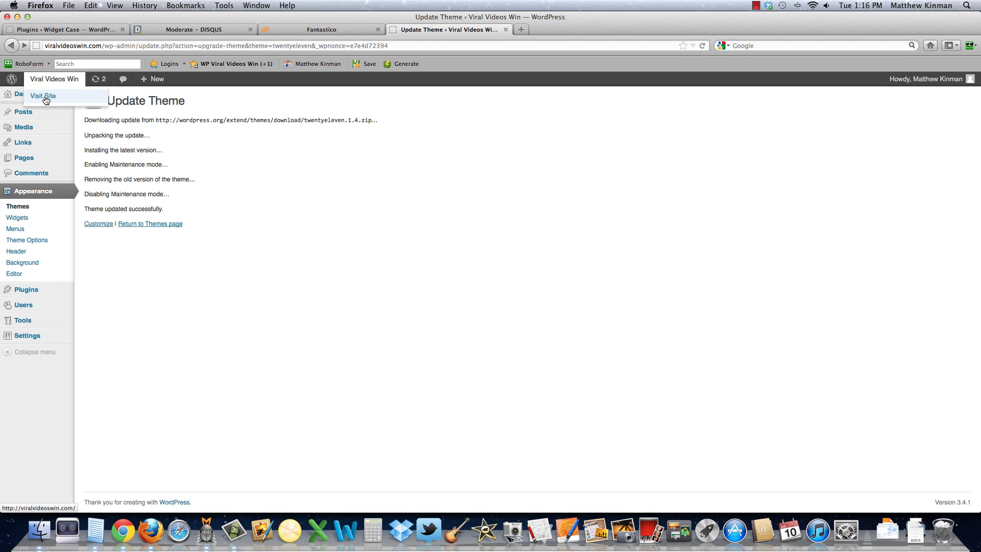
left_click(45, 97, "super")
left_click(541, 31)
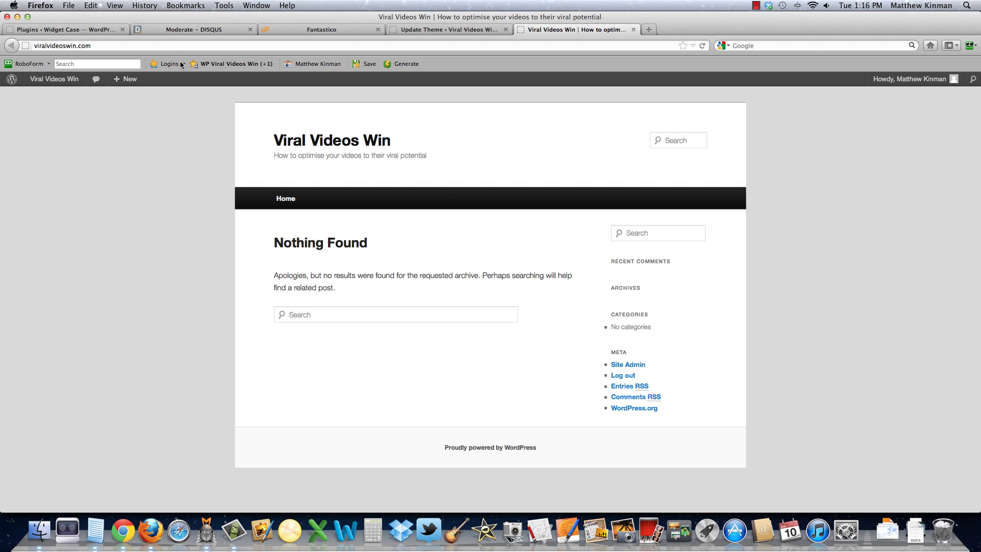
Step: Open the stored RoboForm Safe Note for editing
left_click(211, 65)
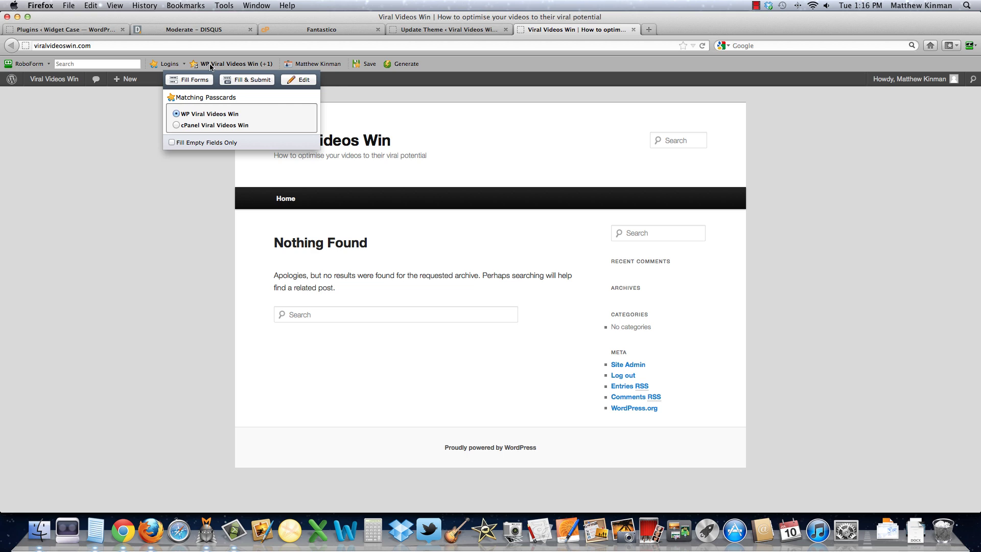
left_click(17, 65)
mouse_move(36, 113)
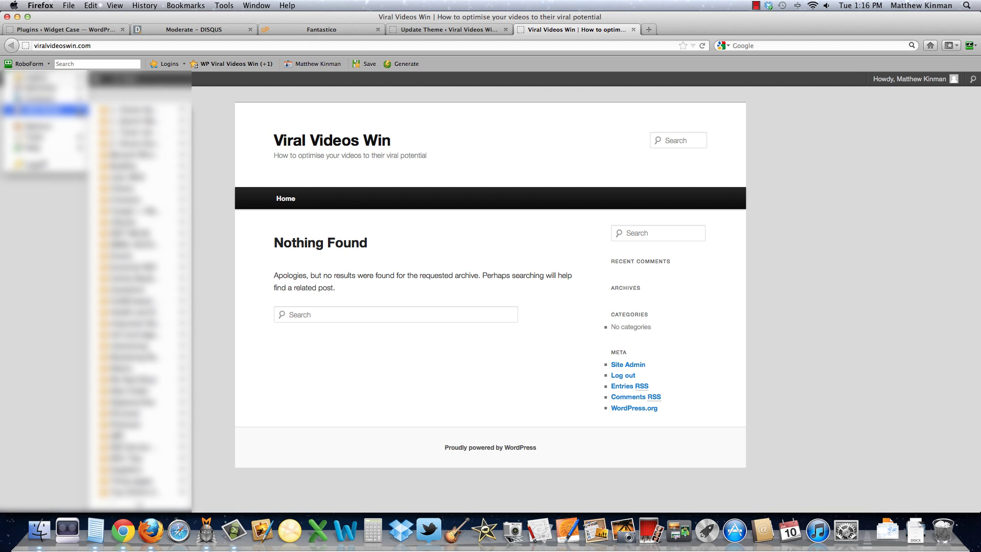
mouse_move(129, 122)
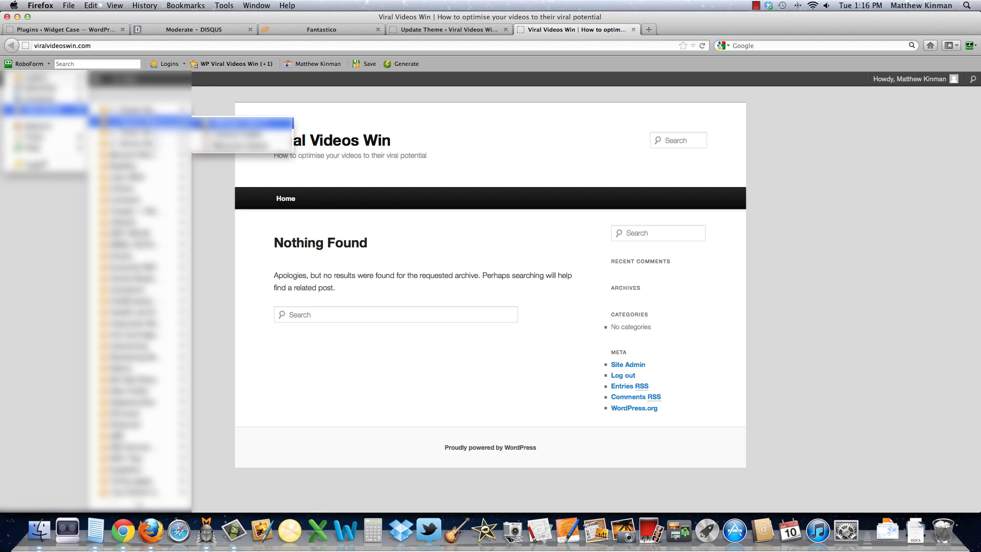
left_click(212, 123)
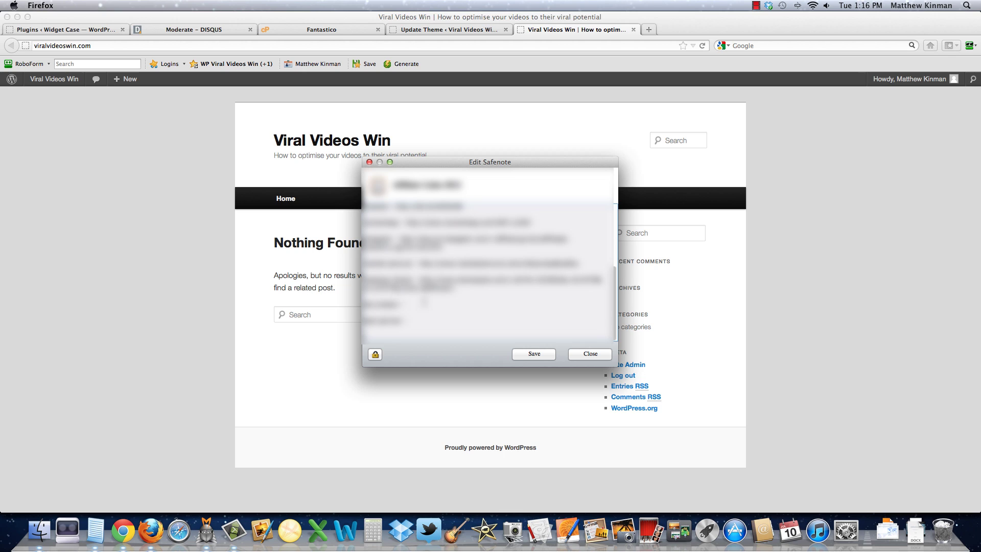
Step: Select the banner code in the Safe Note, then save and close it
scroll(426, 299, "up", 5)
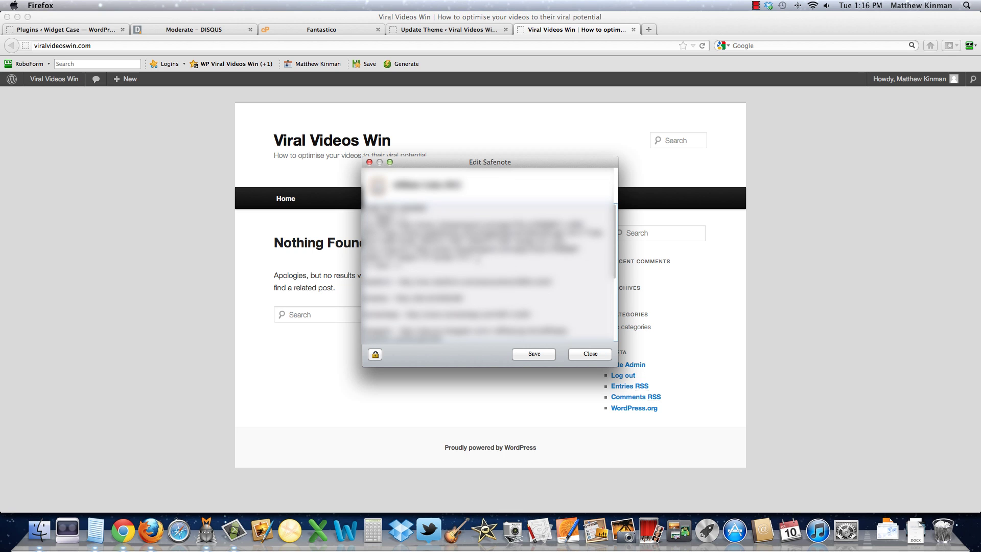
left_click_drag(472, 258, 364, 223)
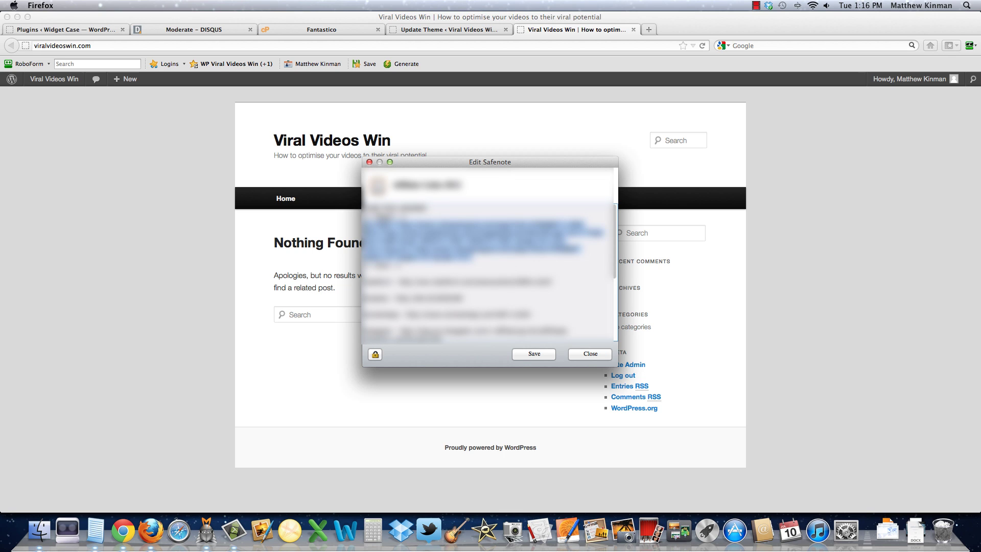
left_click_drag(403, 265, 357, 214)
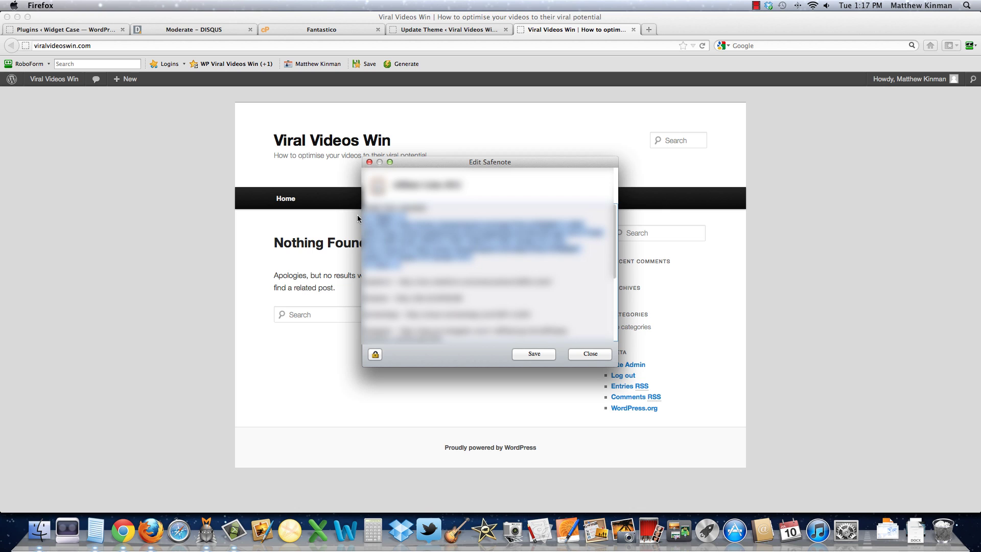
left_click(534, 354)
left_click(583, 354)
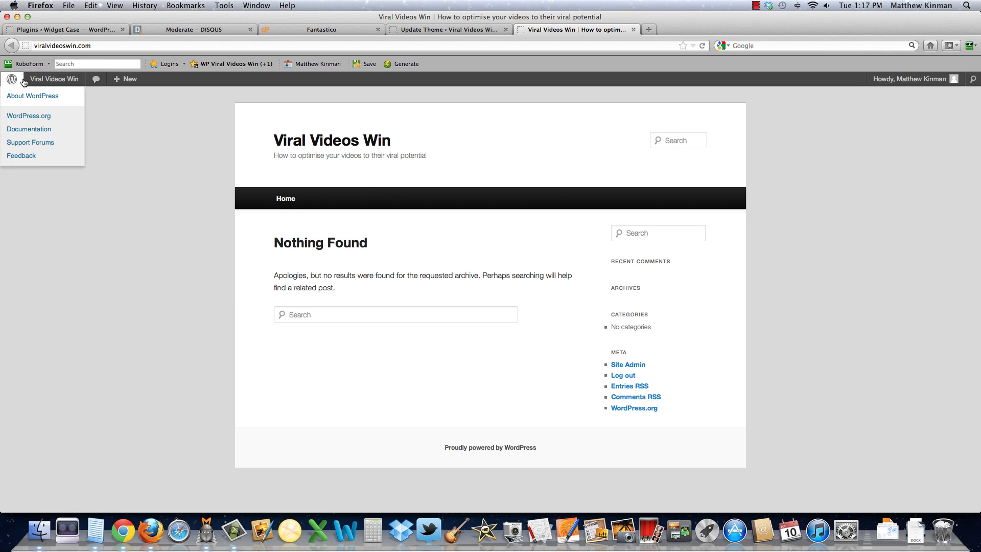
Step: On the Widgets page, delete Search, Recent Posts, Recent Comments, Archives and Meta from the Main Sidebar
mouse_move(44, 84)
left_click(42, 136)
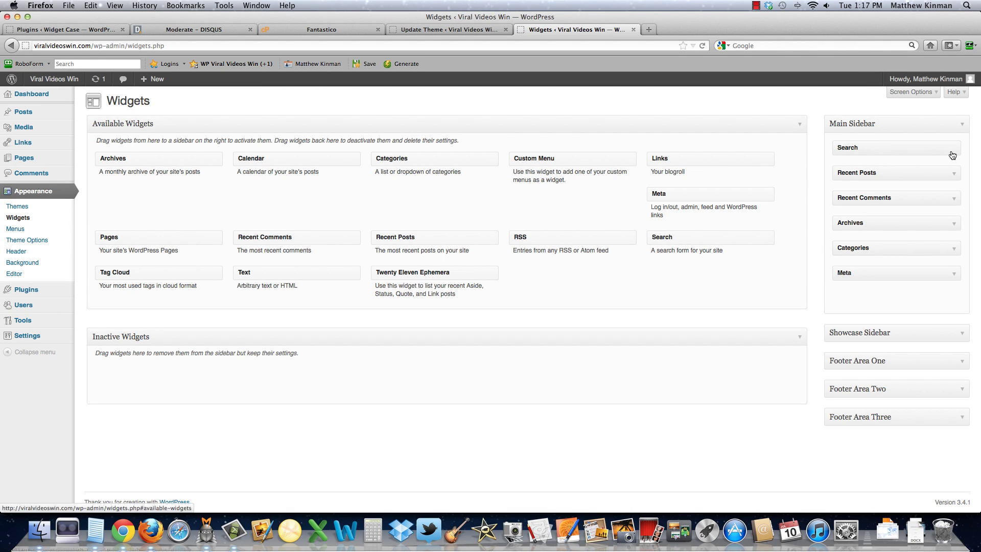
left_click(954, 149)
left_click(846, 193)
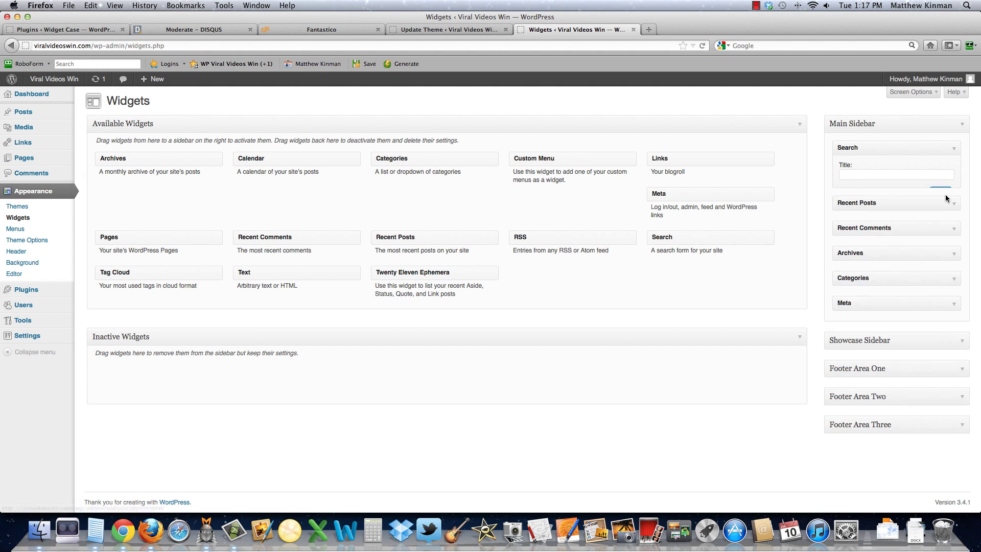
left_click(951, 150)
left_click(846, 210)
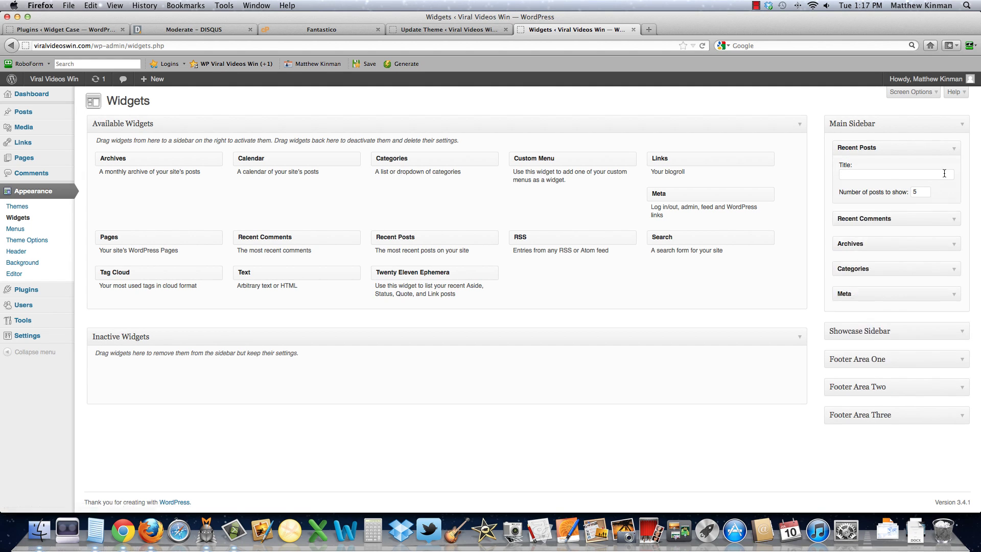
left_click(954, 148)
left_click(847, 210)
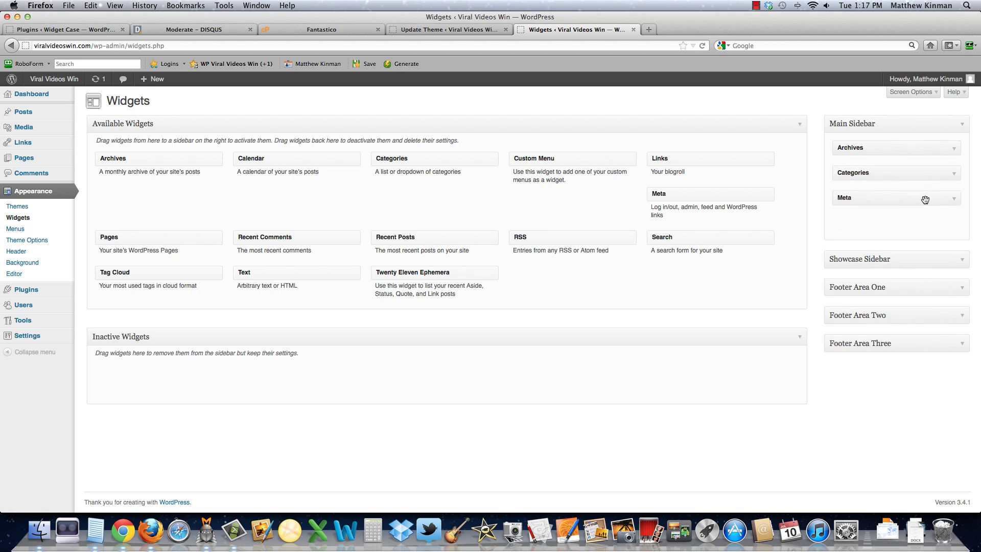
left_click(954, 148)
left_click(847, 215)
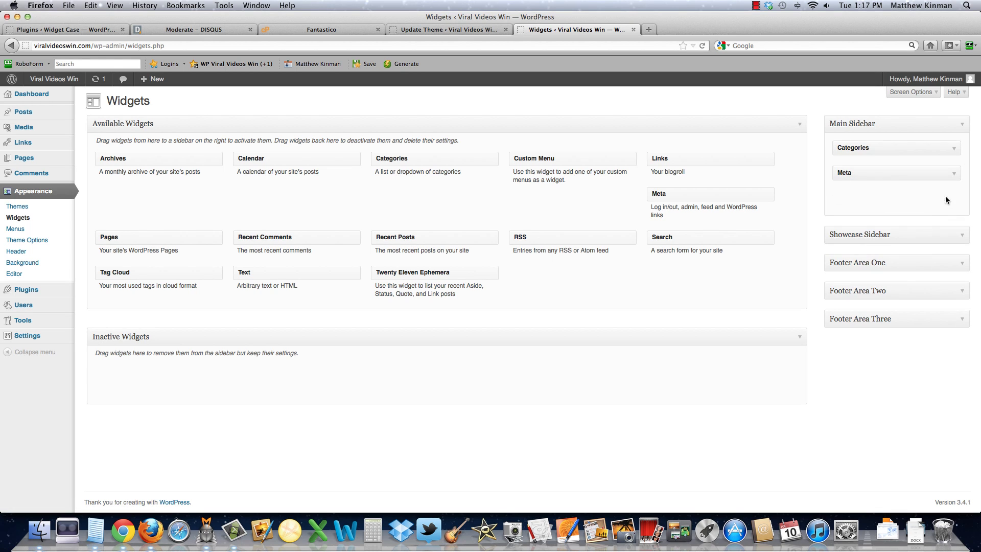
left_click(951, 173)
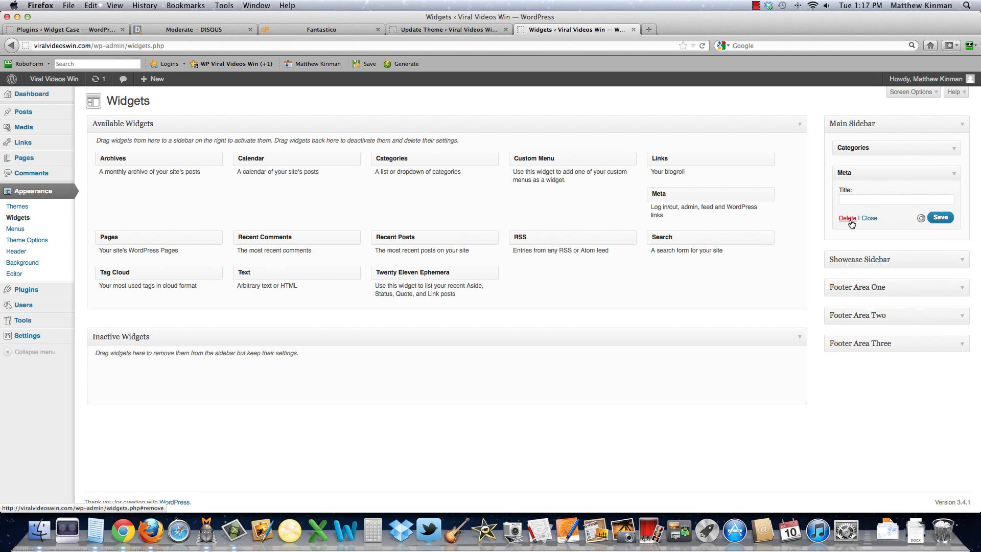
left_click(849, 220)
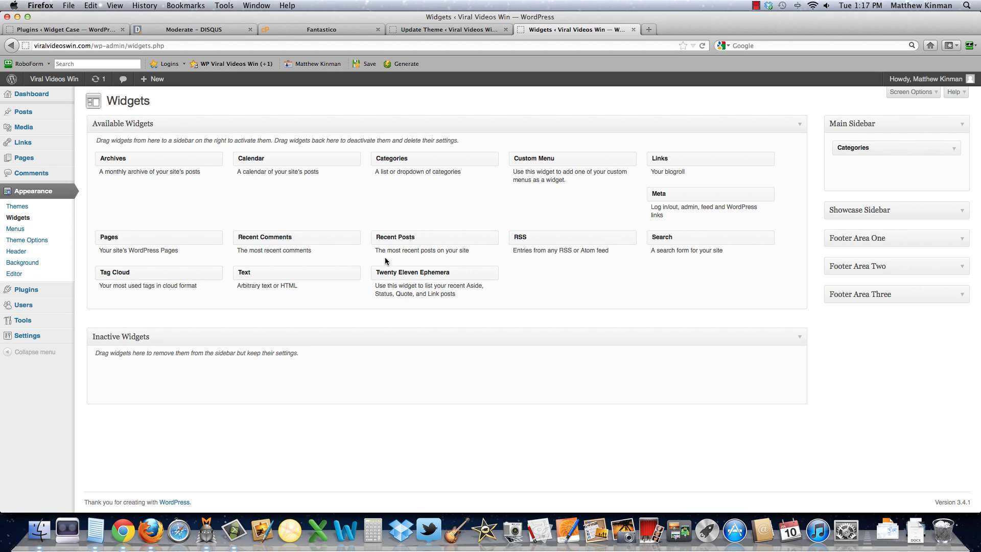
Step: Add a Text widget with the pasted Tube Fool banner HTML to the Main Sidebar, save, and view the front page
left_click_drag(255, 273, 787, 143)
left_click(749, 218)
type("<!--Begin---> <A HREF=\"http://www.1shoppingcart.com/app/?Clk=4785866\"><IMG SRC=\"http://www.tubefoolnow.com/images/banner250x250.jpg\" ALT=\"Tube Fool Traffic Suite\" WIDTH=\"250\" HEIGHT=\"250\" border=0> </A> <br><img src=\"http://www.1shoppingcart.com/app/?Imp=4785866\" width=\"0\" height=\"0\" border=\"0\"> <!--End--->")
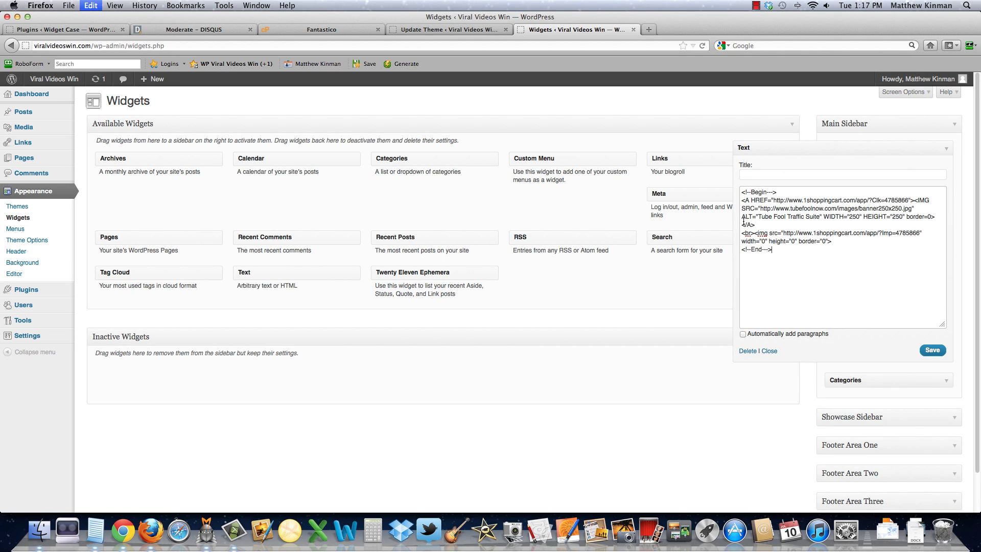
left_click(934, 350)
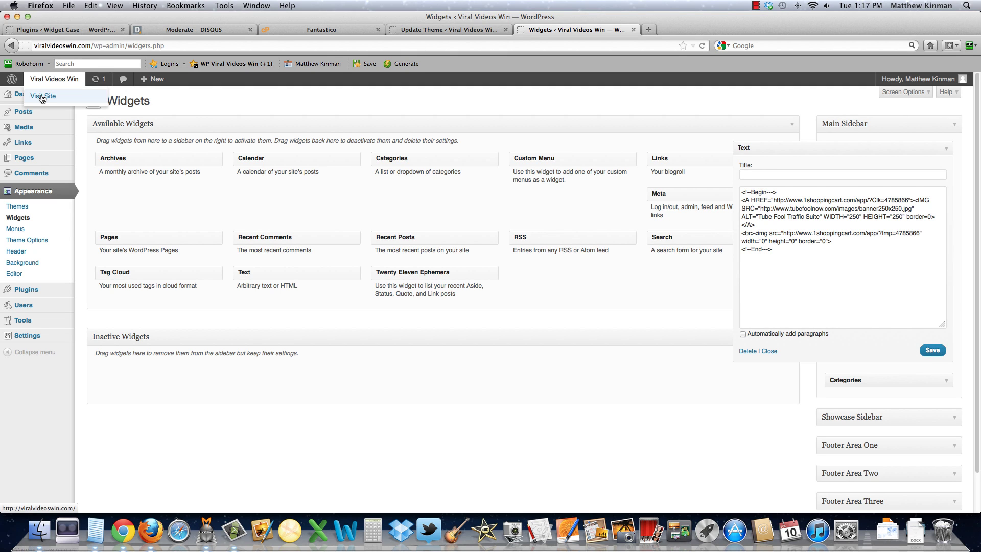
left_click(42, 97)
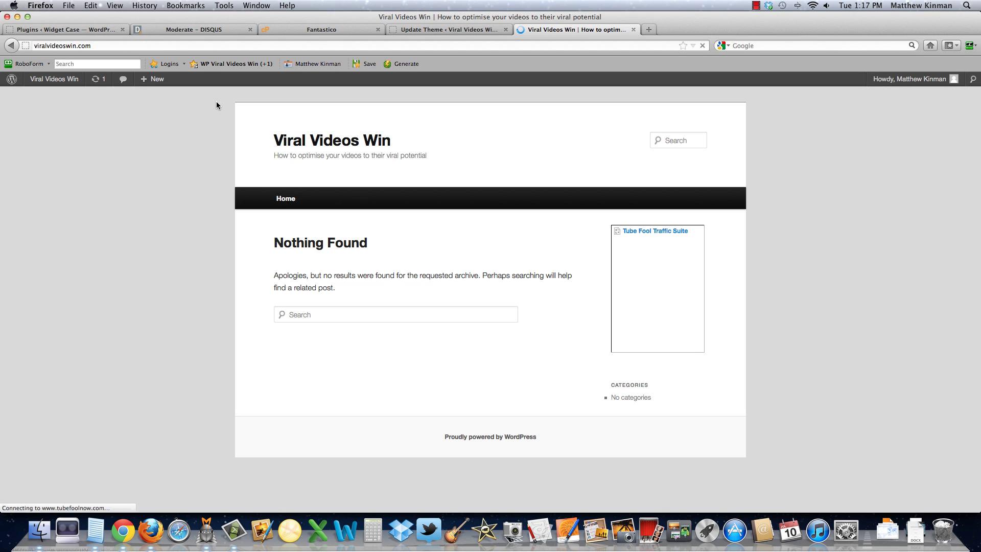